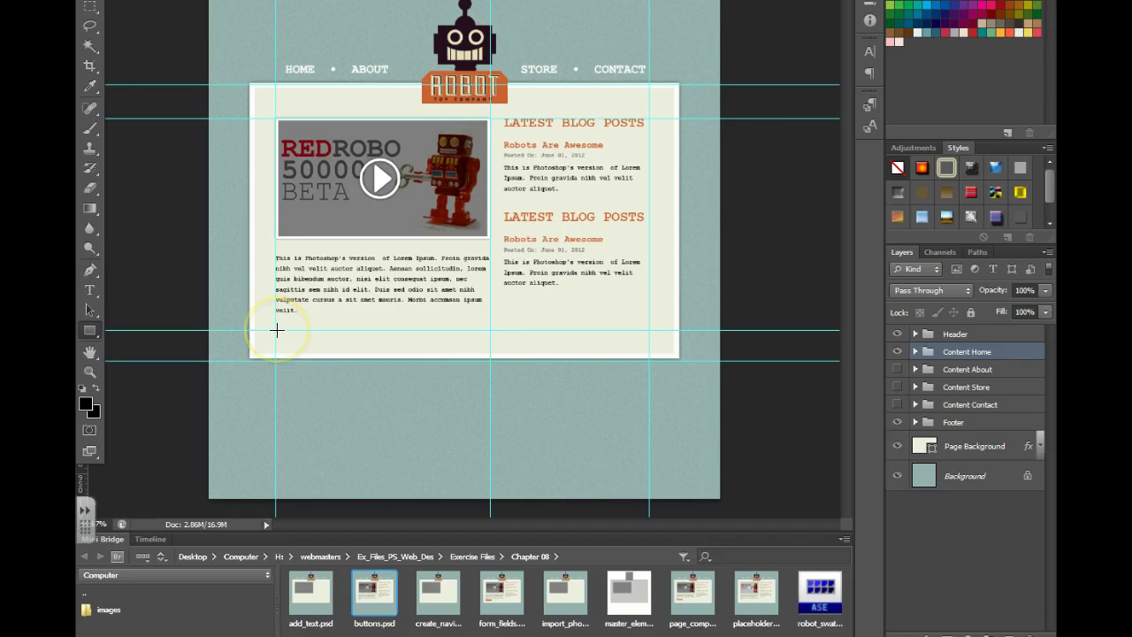
Draw a black 135 × 35 px rectangle below the home content text in the left column
drag(89, 330, 137, 331)
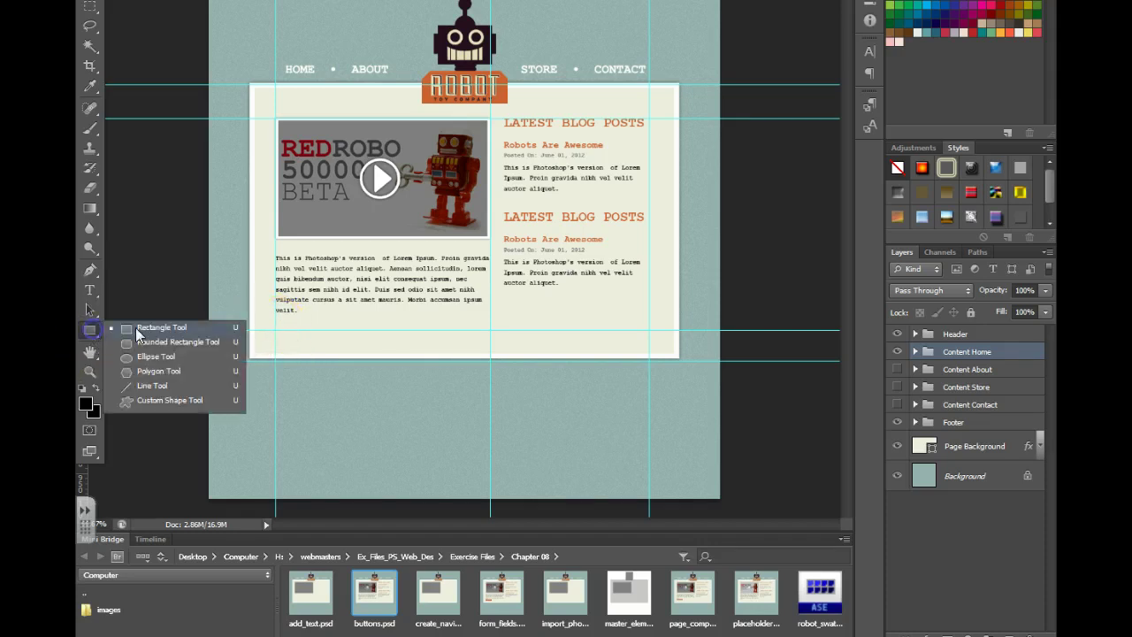
click(149, 327)
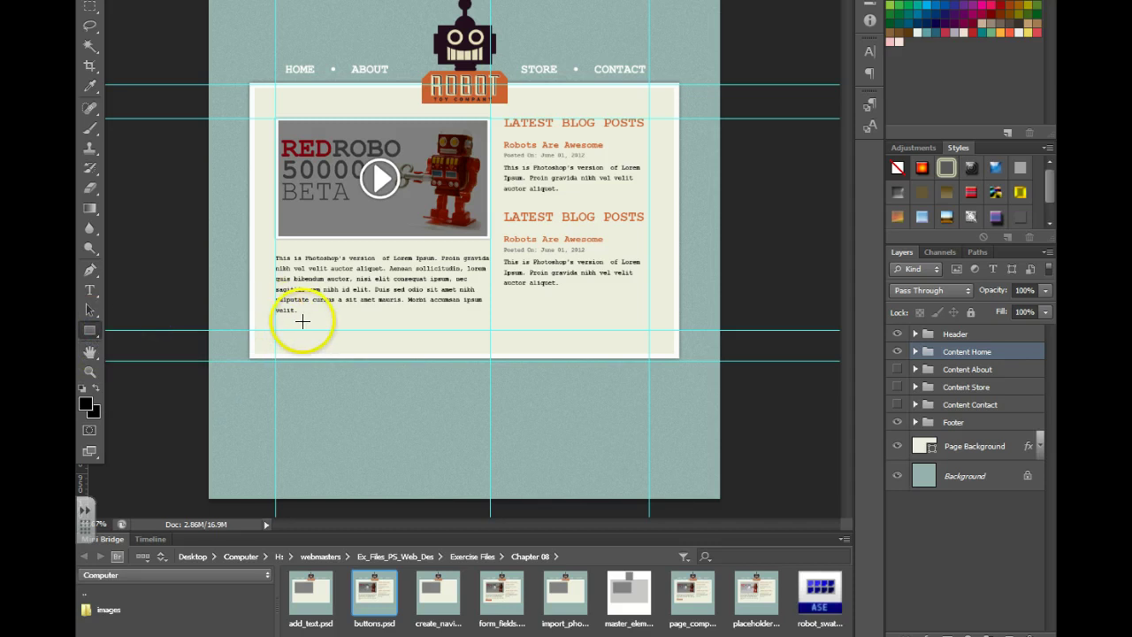
click(303, 321)
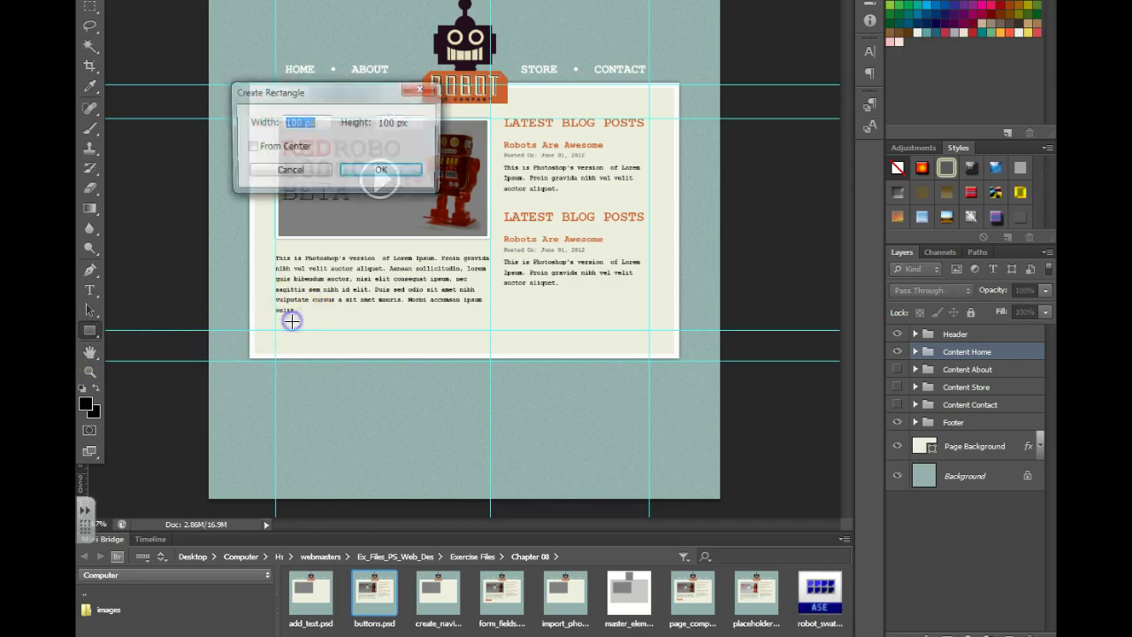
double_click(293, 122)
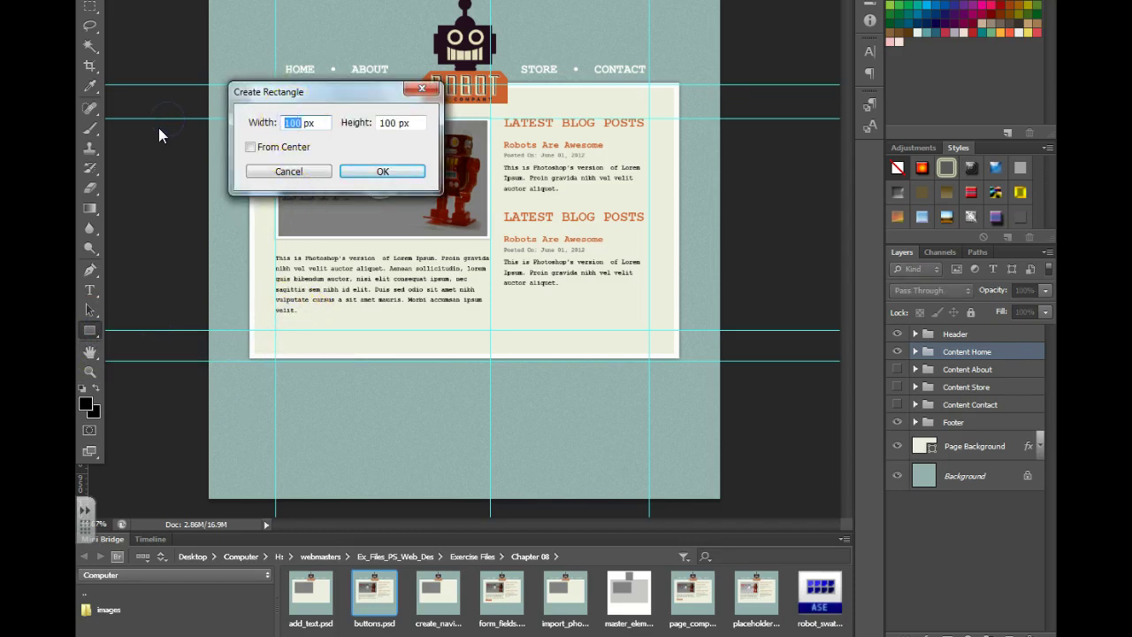
text(135)
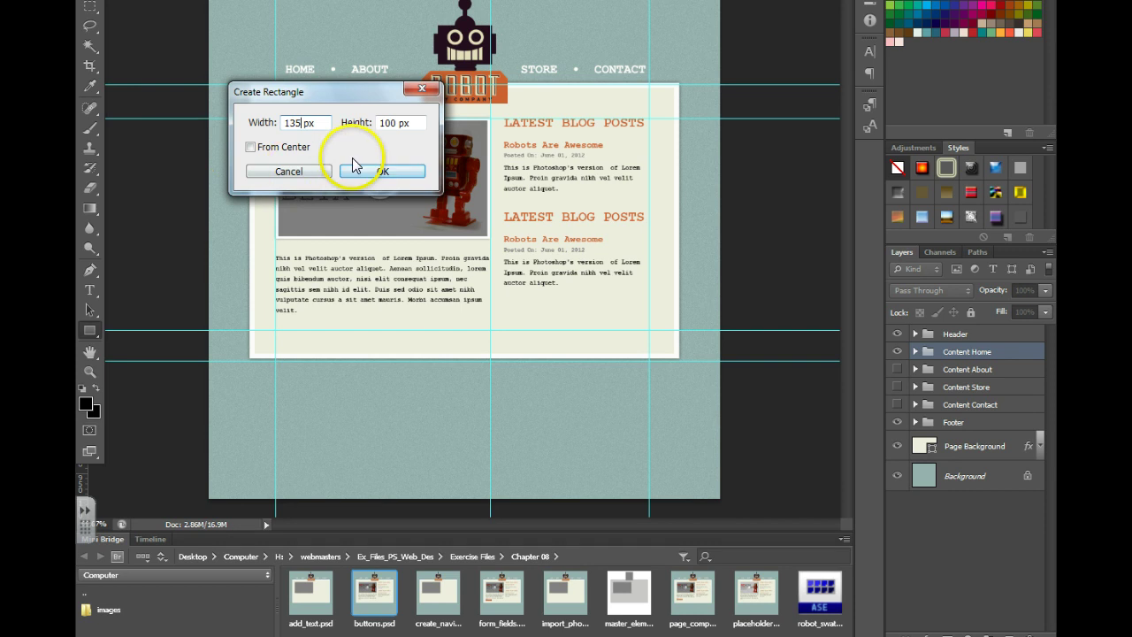
double_click(396, 122)
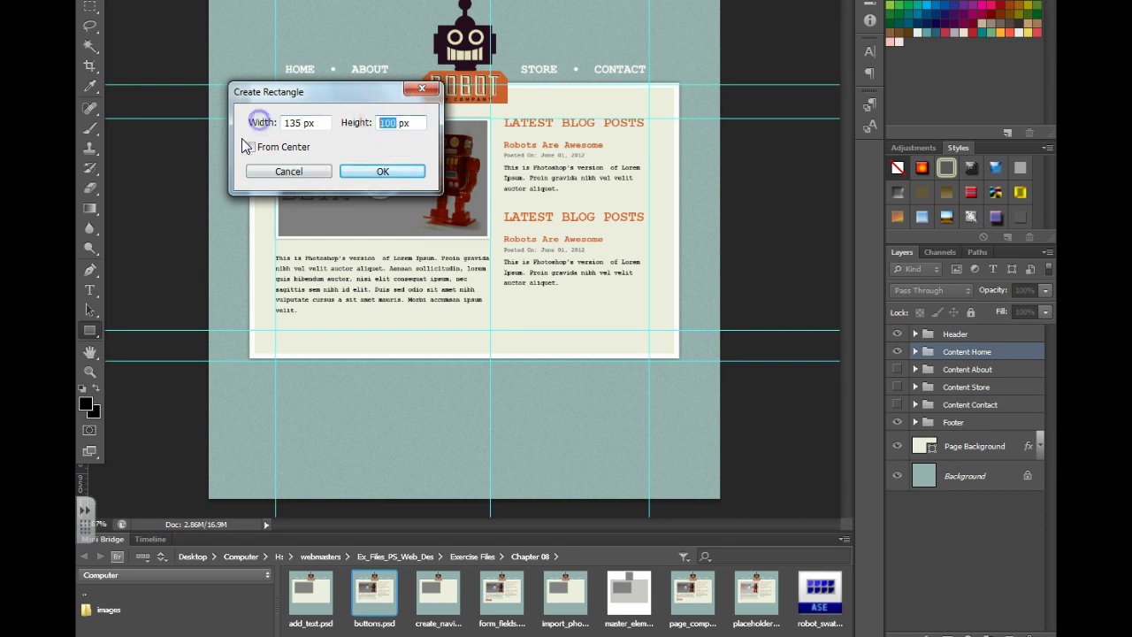
click(383, 171)
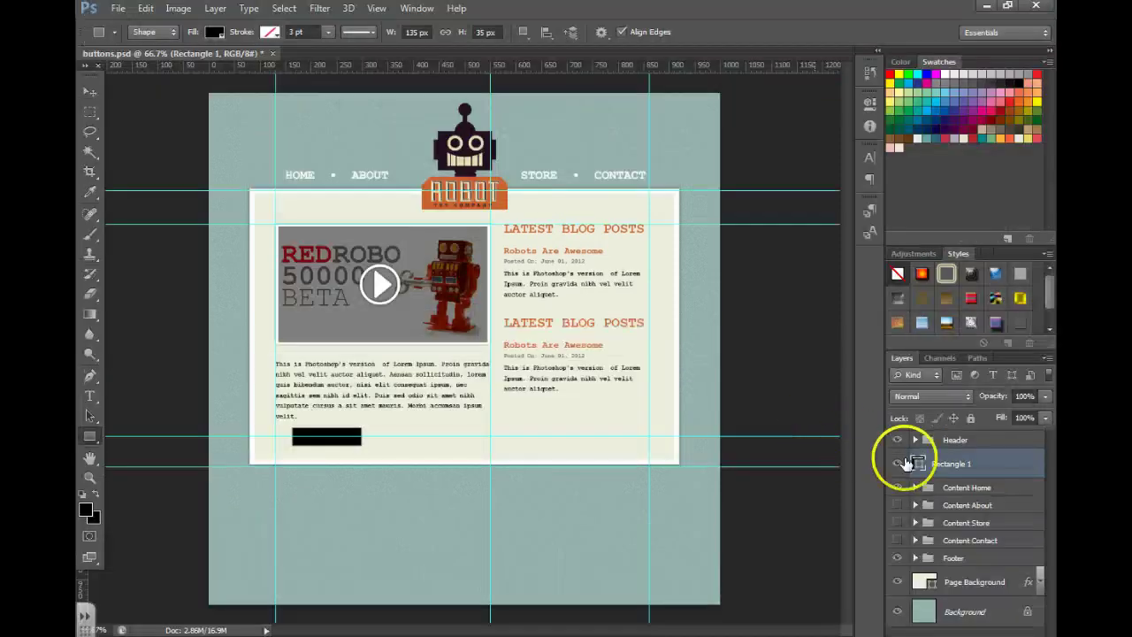
Fill Rectangle 1 with the ROBOT logo's orange, #cc6230, sampled with the eyedropper
double_click(918, 465)
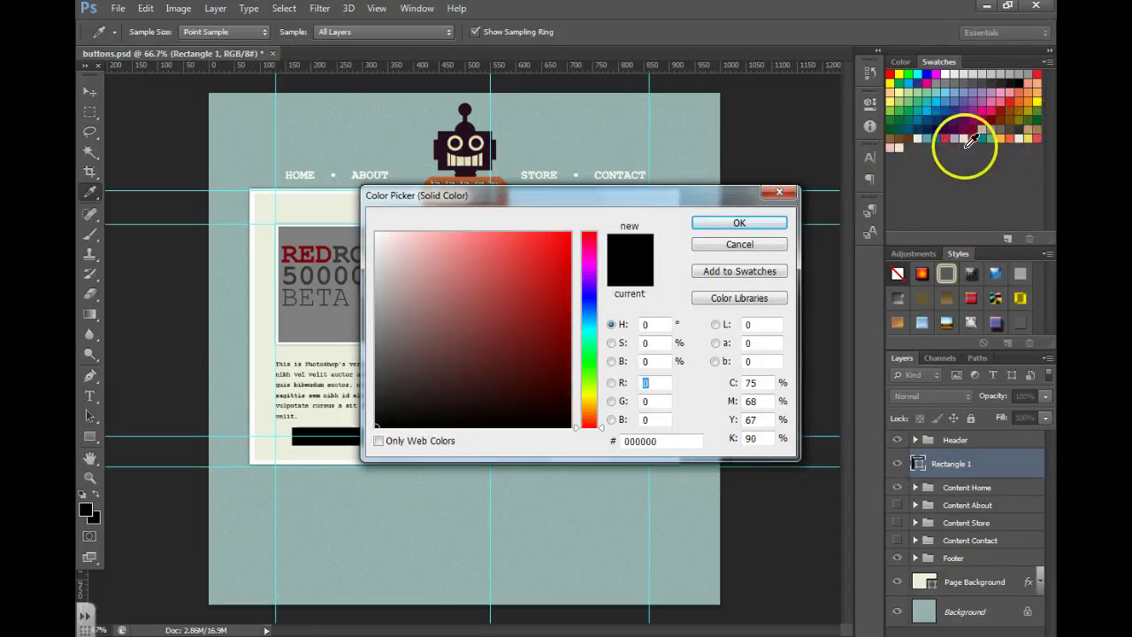
drag(557, 196, 532, 243)
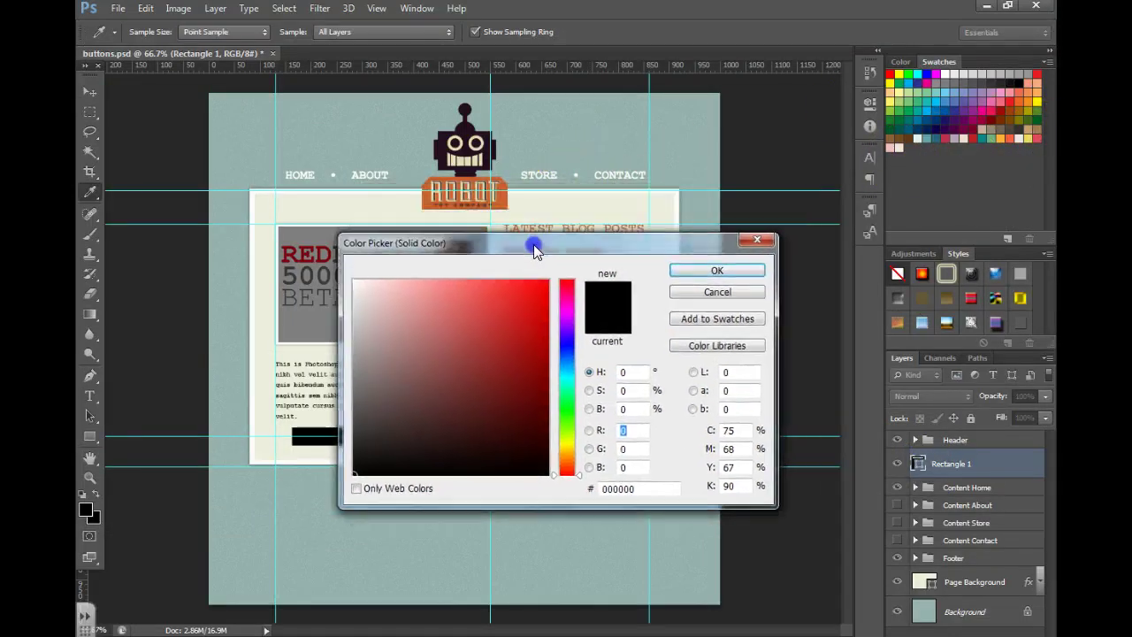
click(504, 200)
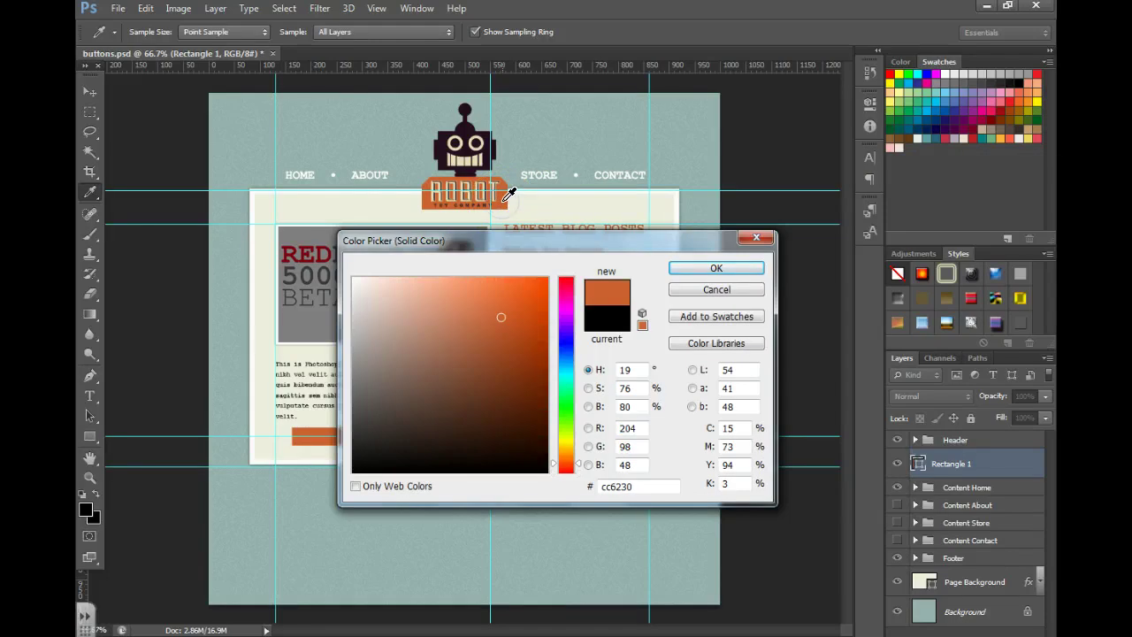
click(699, 272)
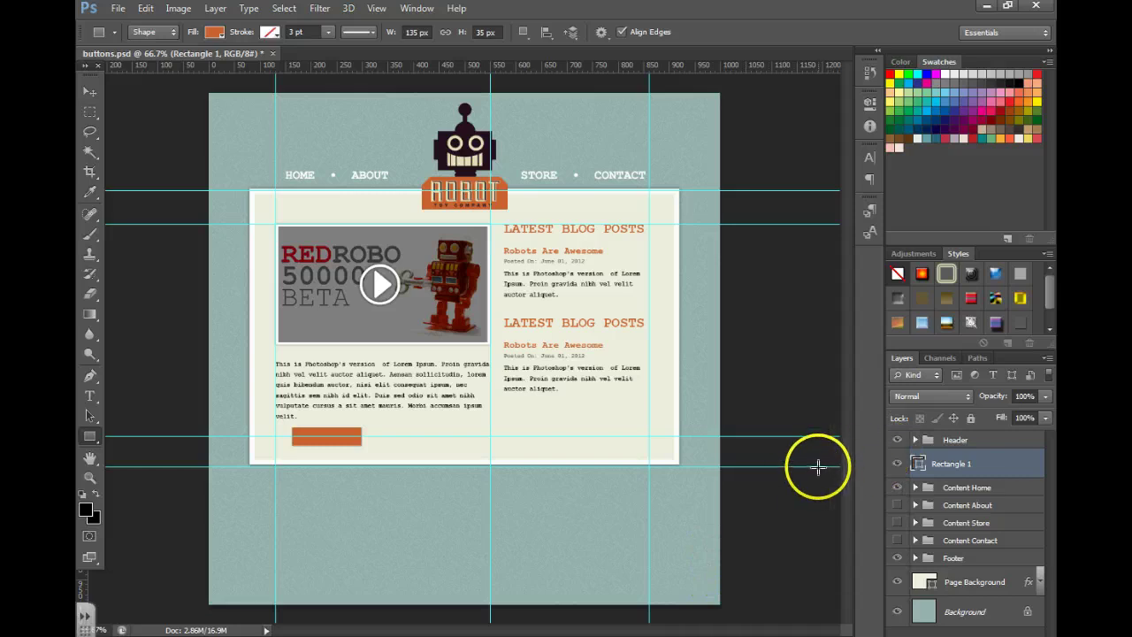
click(1017, 466)
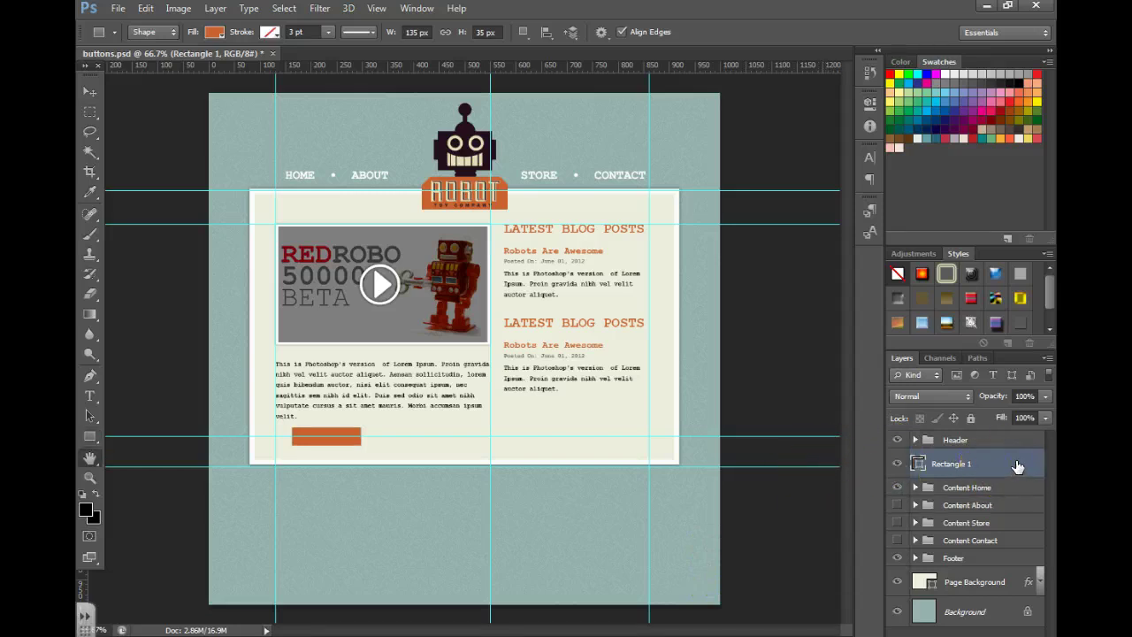
Give Rectangle 1 a 1 px Inside stroke in dark #250e1e sampled from the robot
double_click(1017, 466)
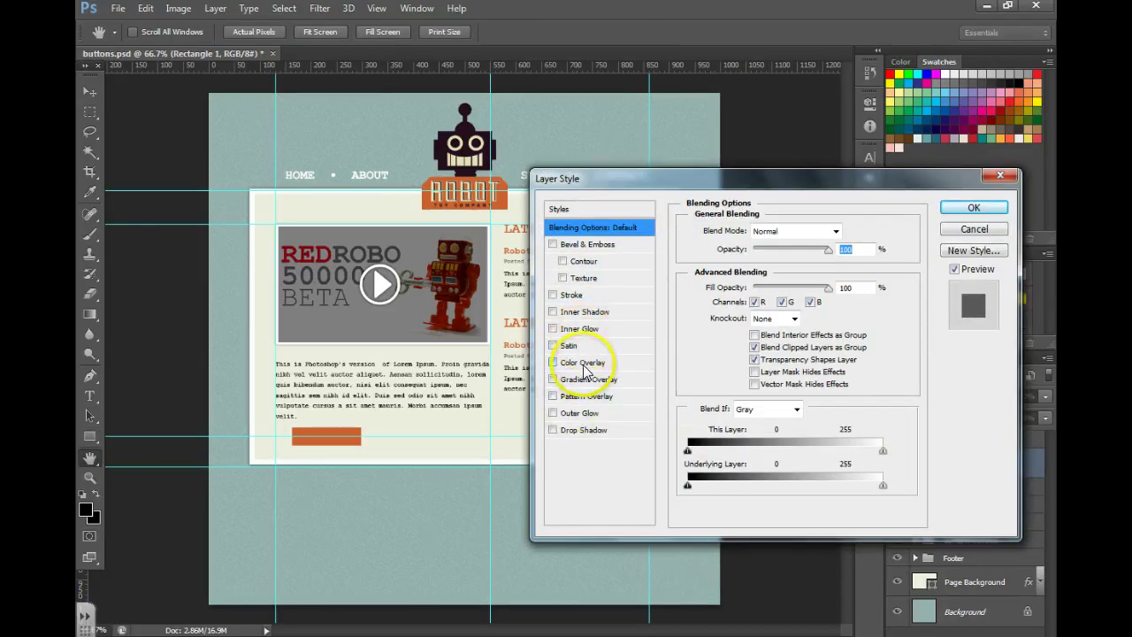
click(583, 297)
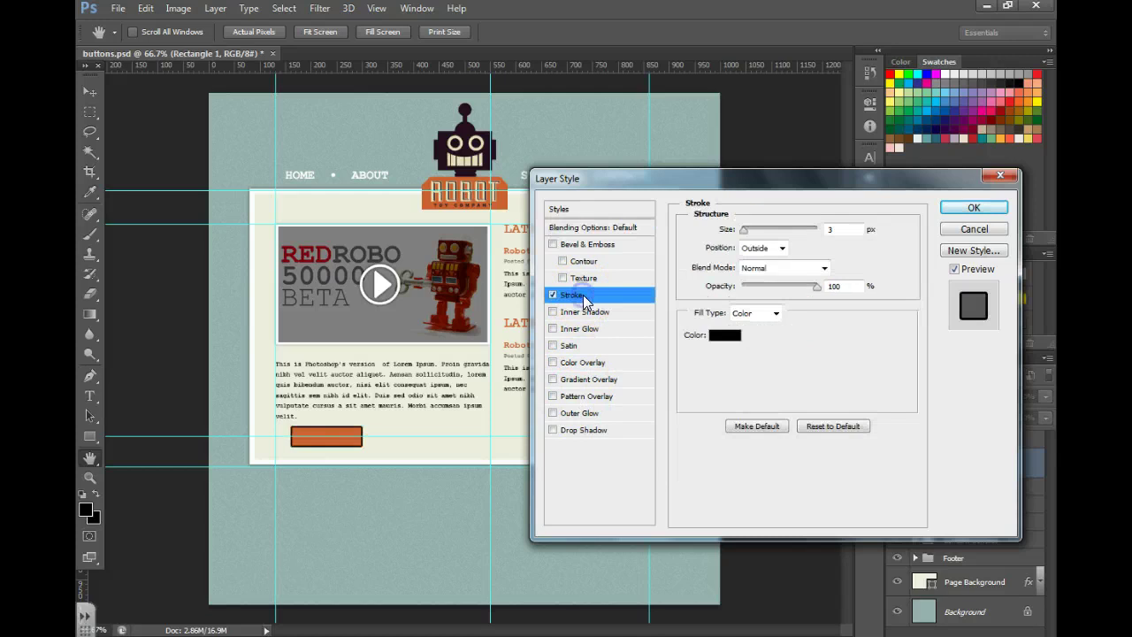
click(768, 248)
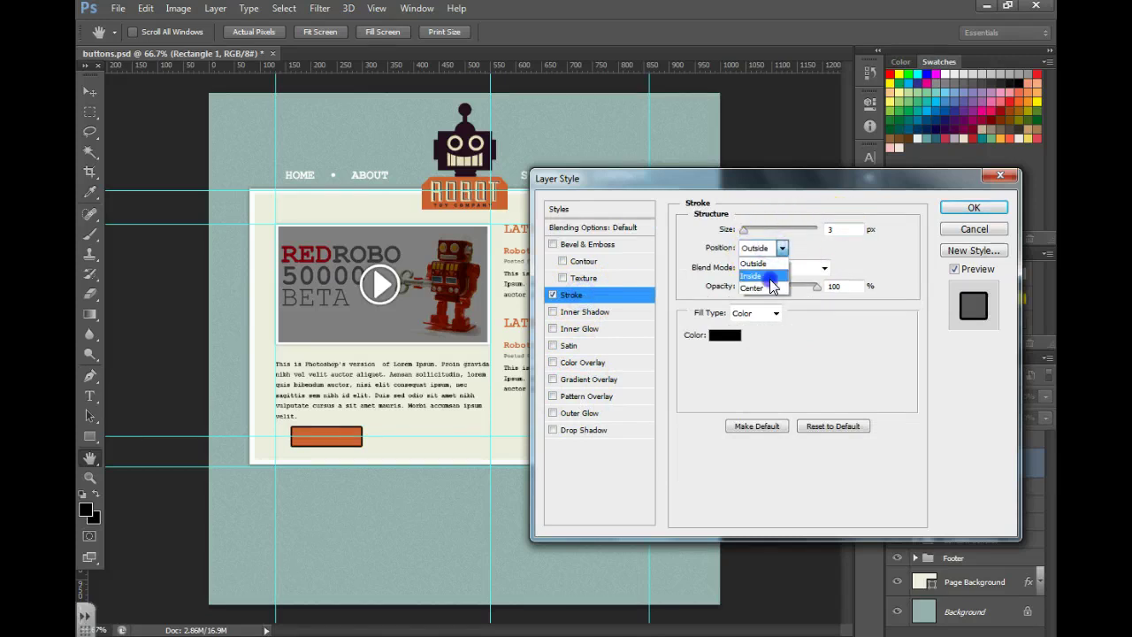
click(770, 277)
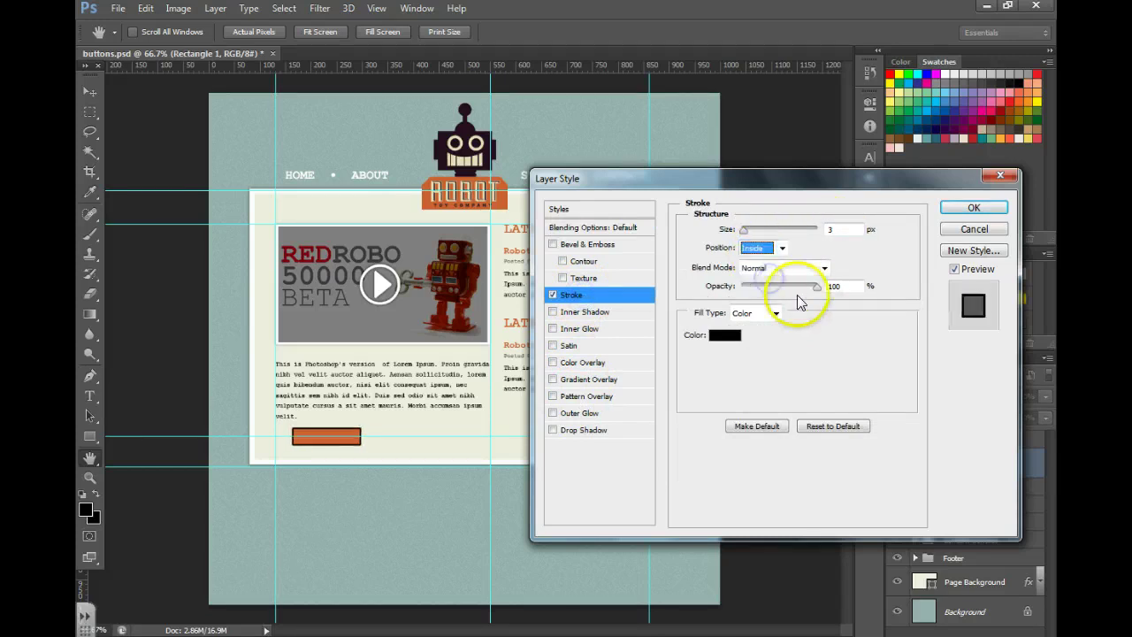
double_click(843, 229)
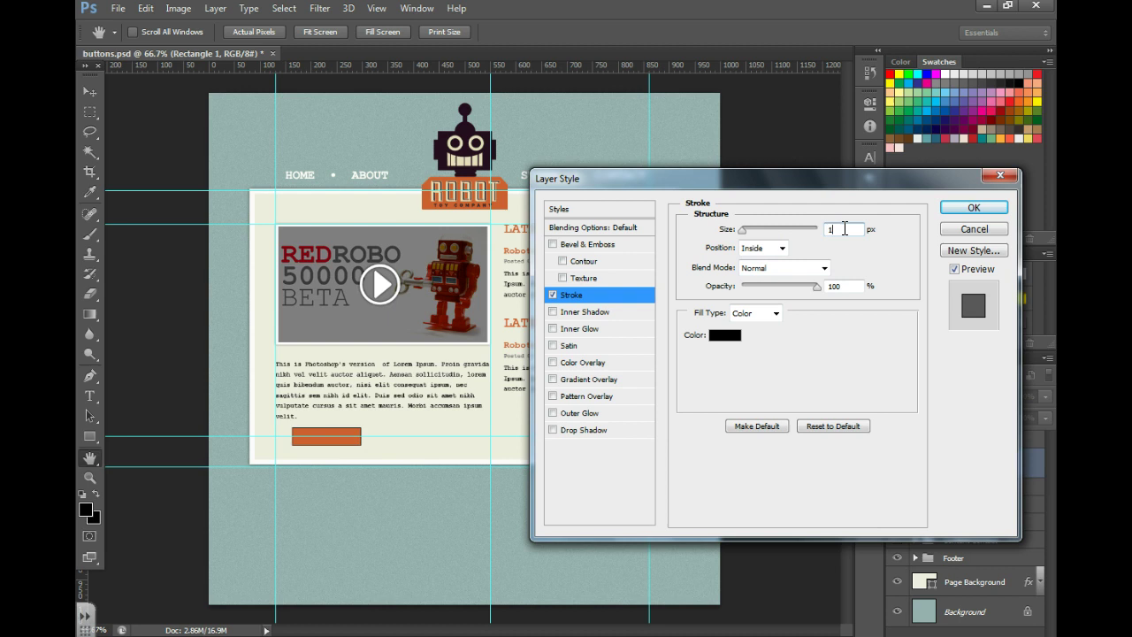
click(724, 335)
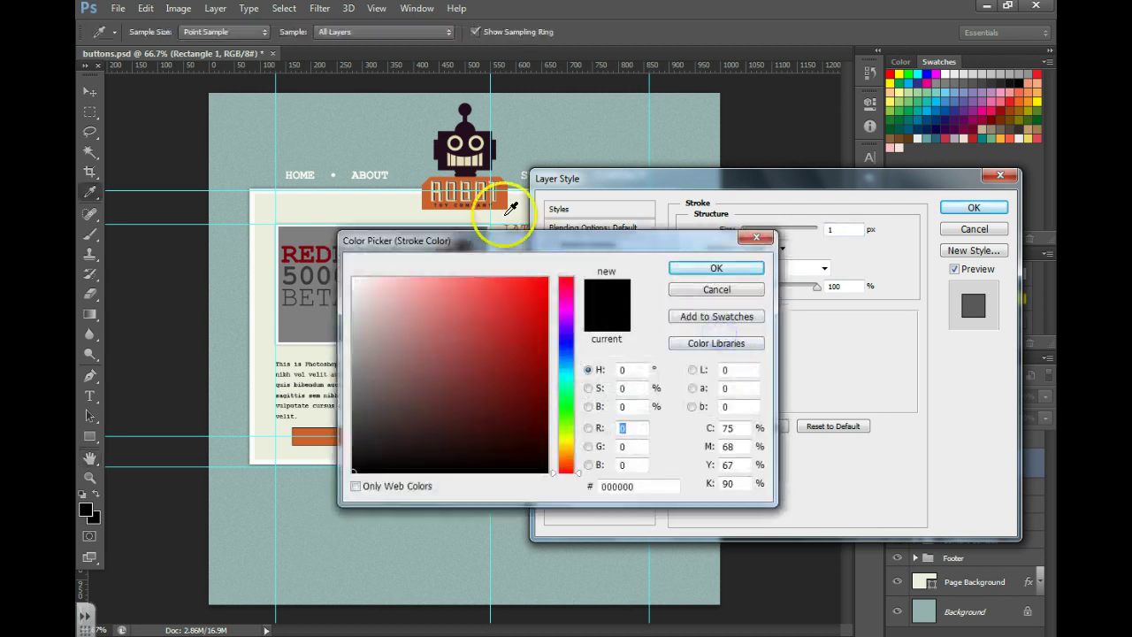
click(466, 133)
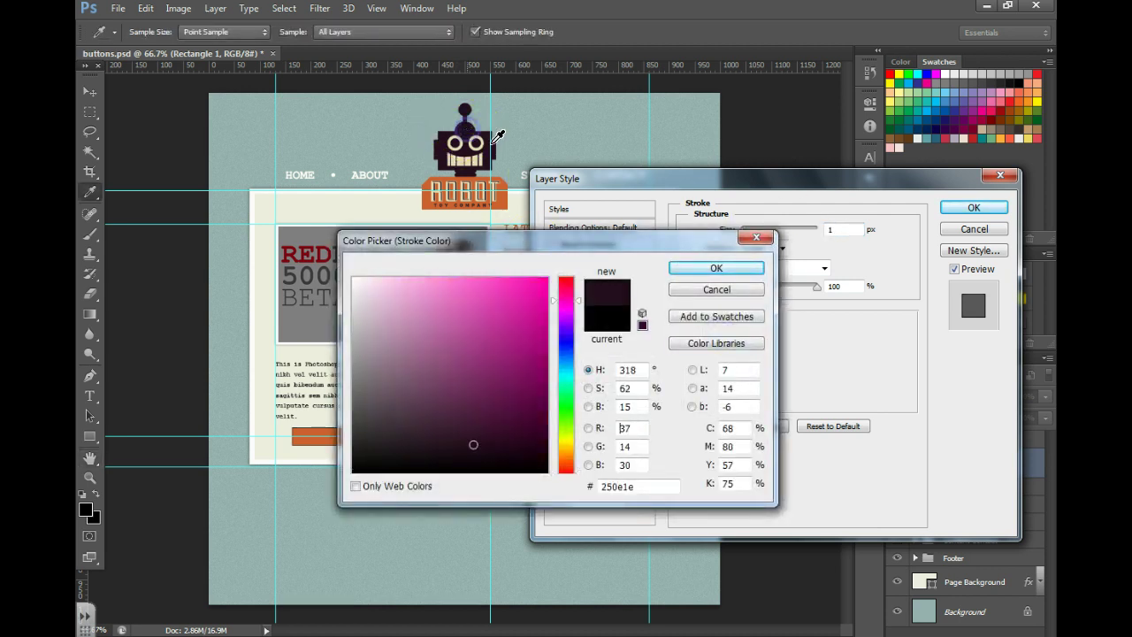
click(713, 269)
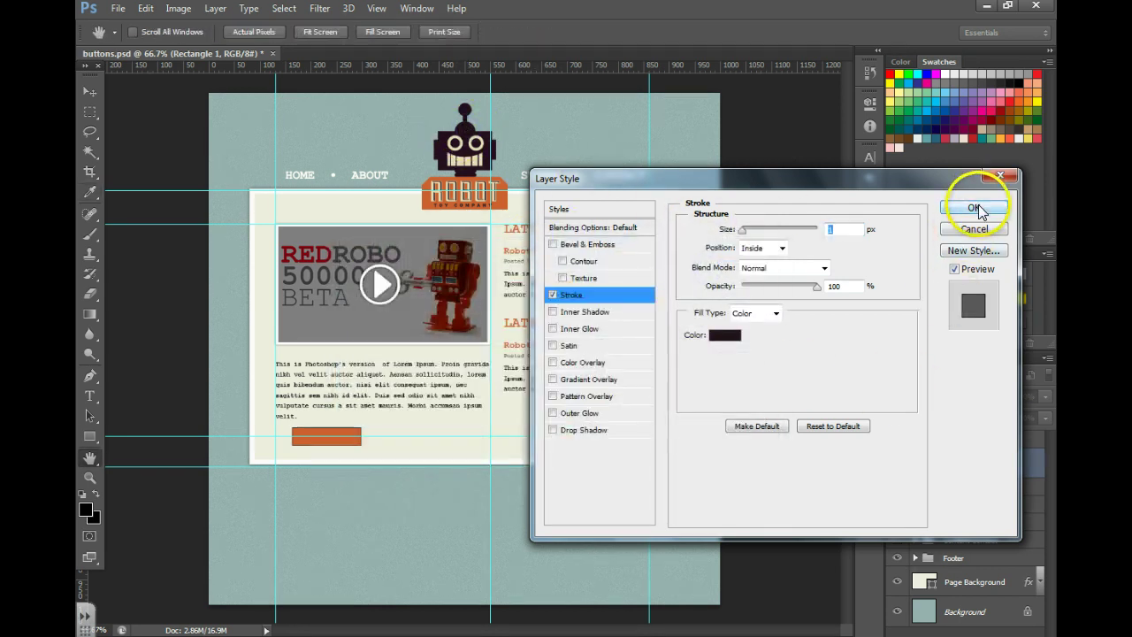
click(974, 208)
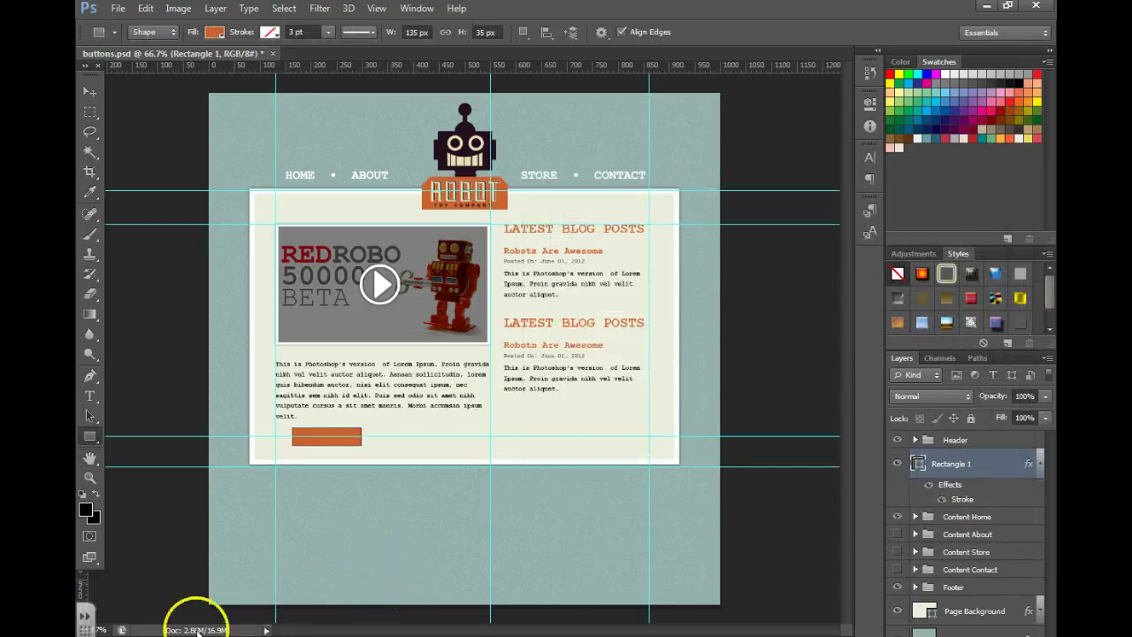
Add a Normal-blend #fbf7f7 drop shadow to Rectangle 1: 75% opacity, 0 px distance, 5 px size
double_click(1012, 467)
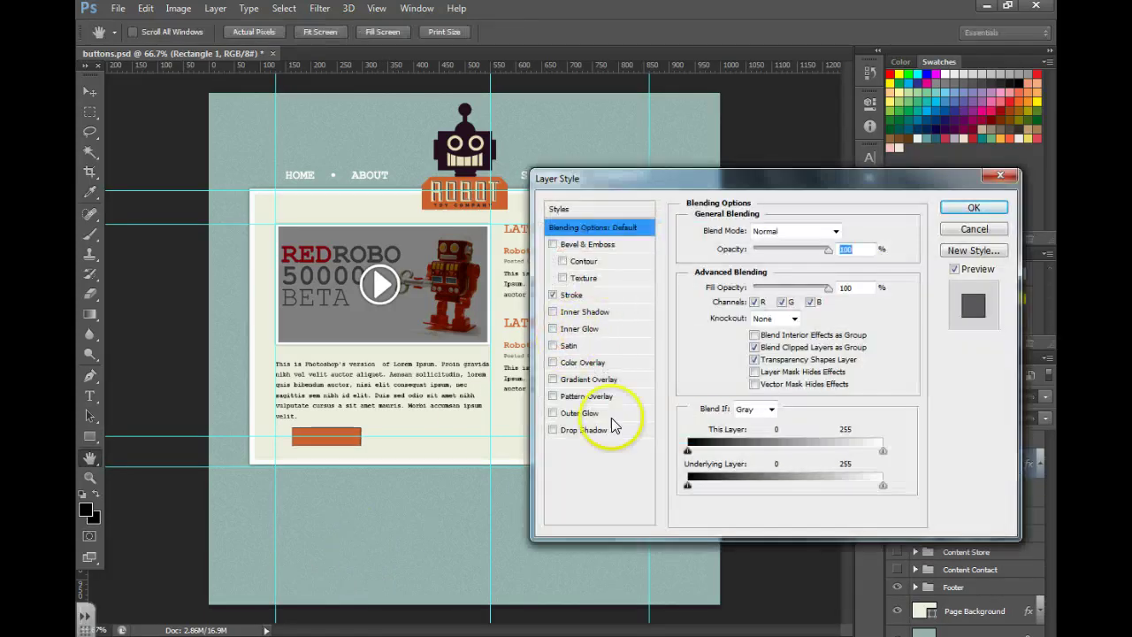
click(580, 430)
click(824, 231)
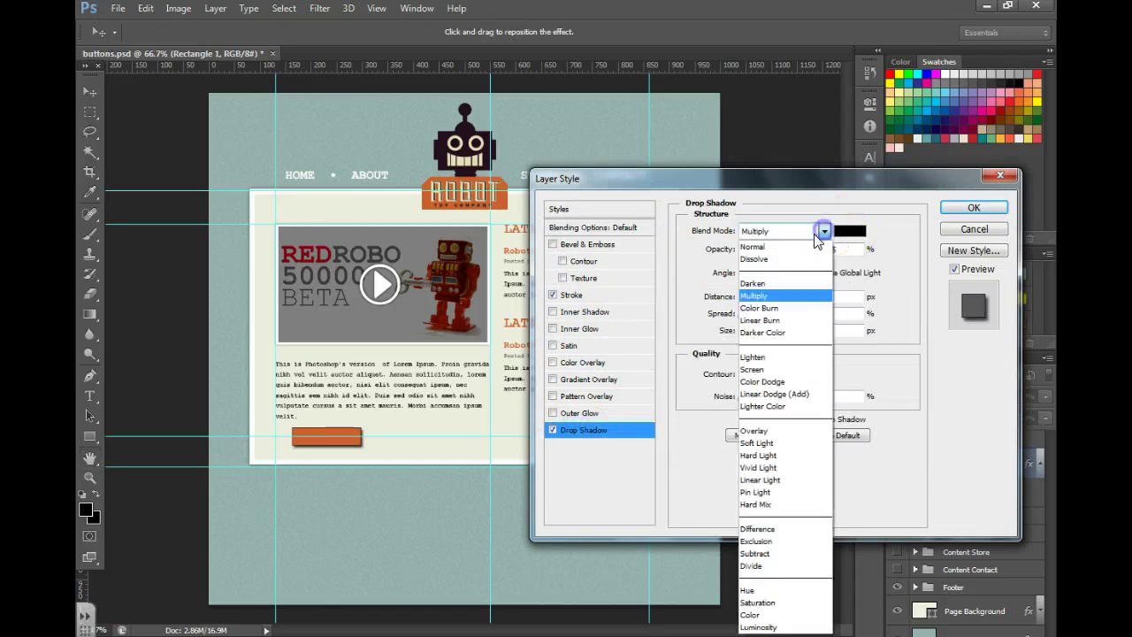
click(773, 254)
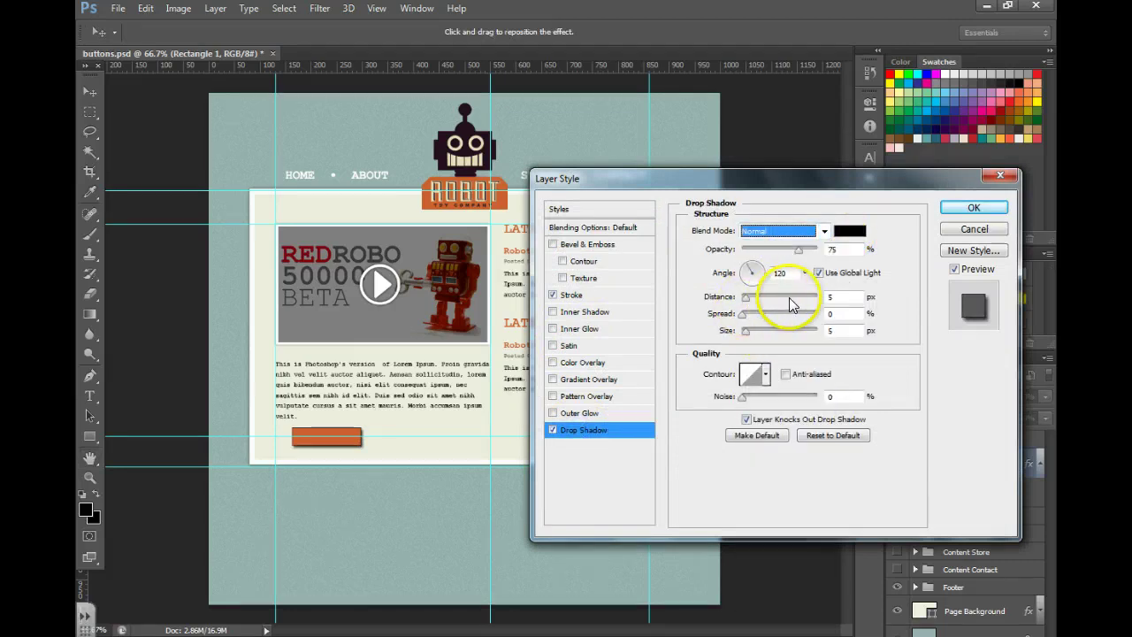
click(844, 231)
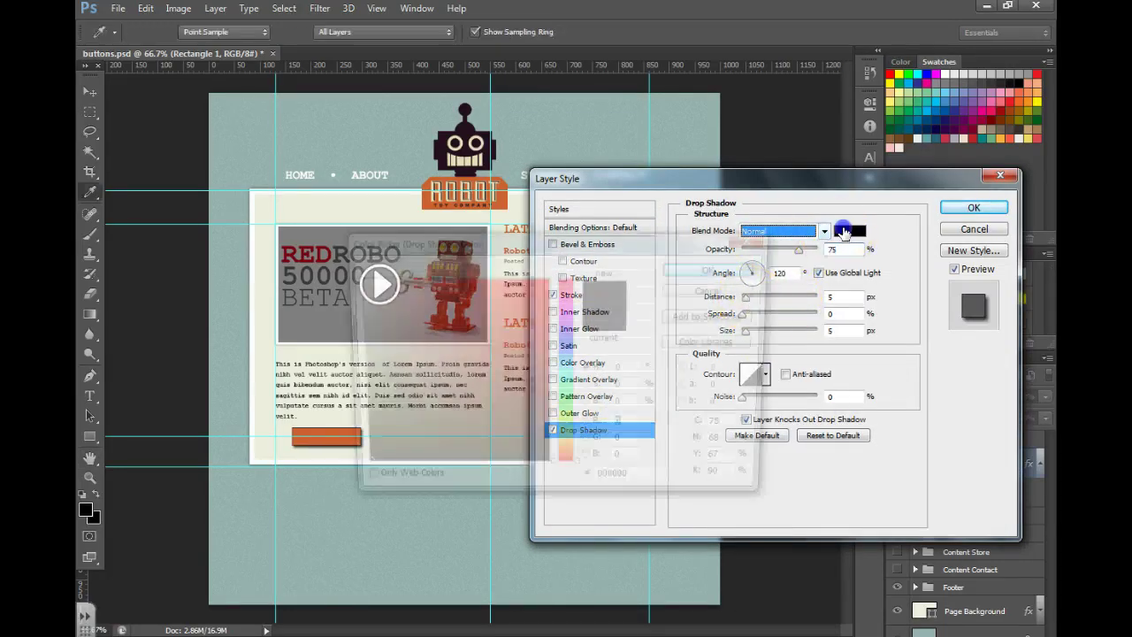
click(355, 279)
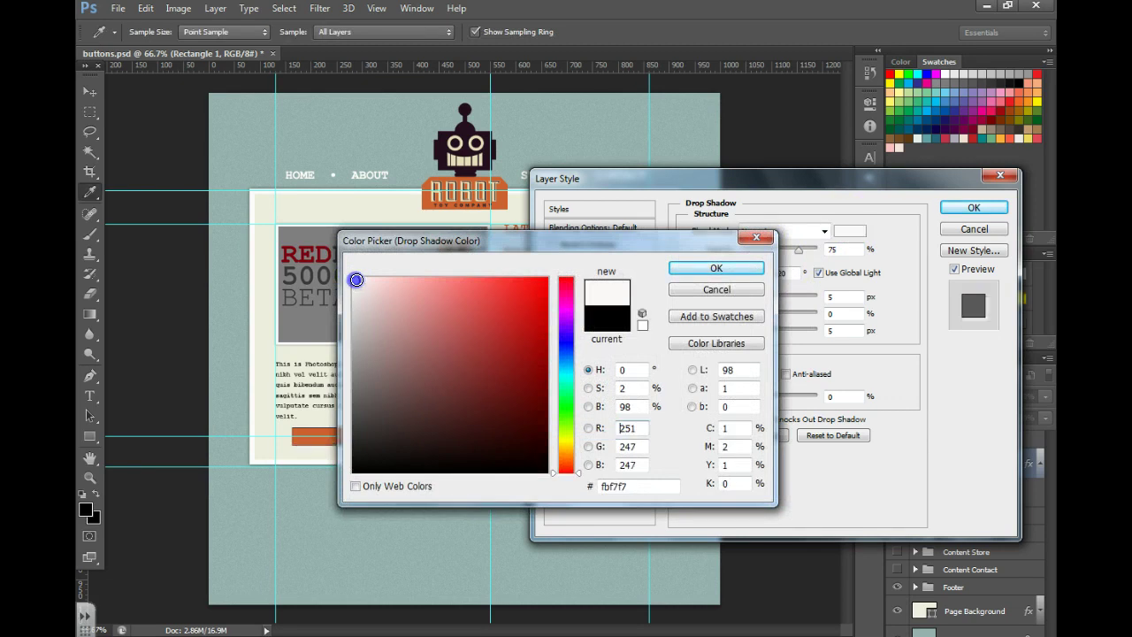
click(701, 269)
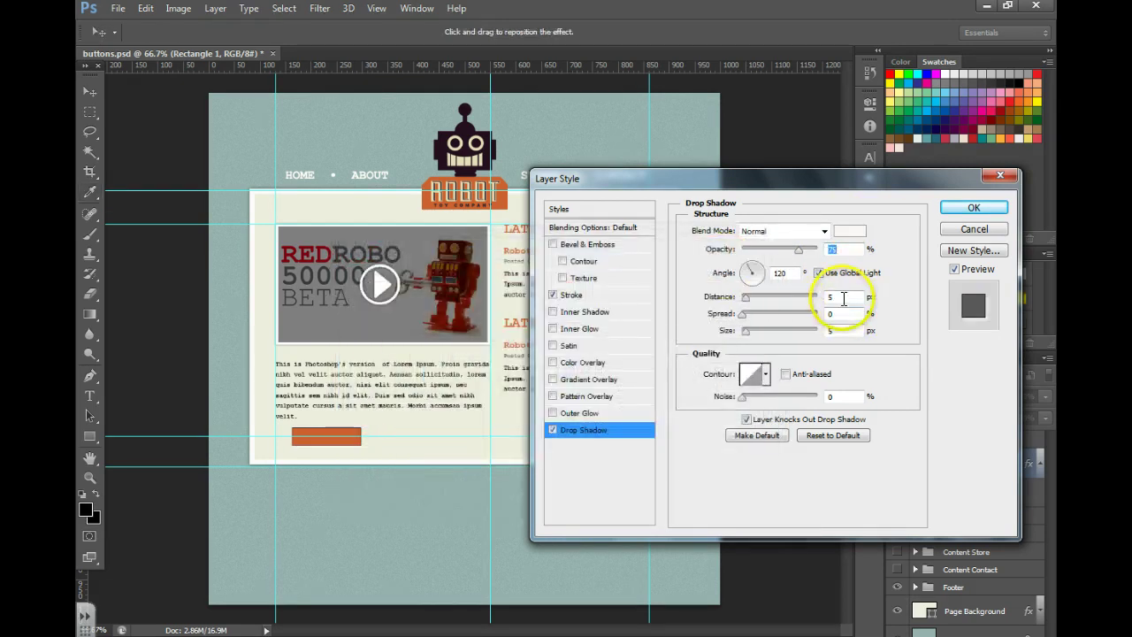
click(843, 299)
click(723, 297)
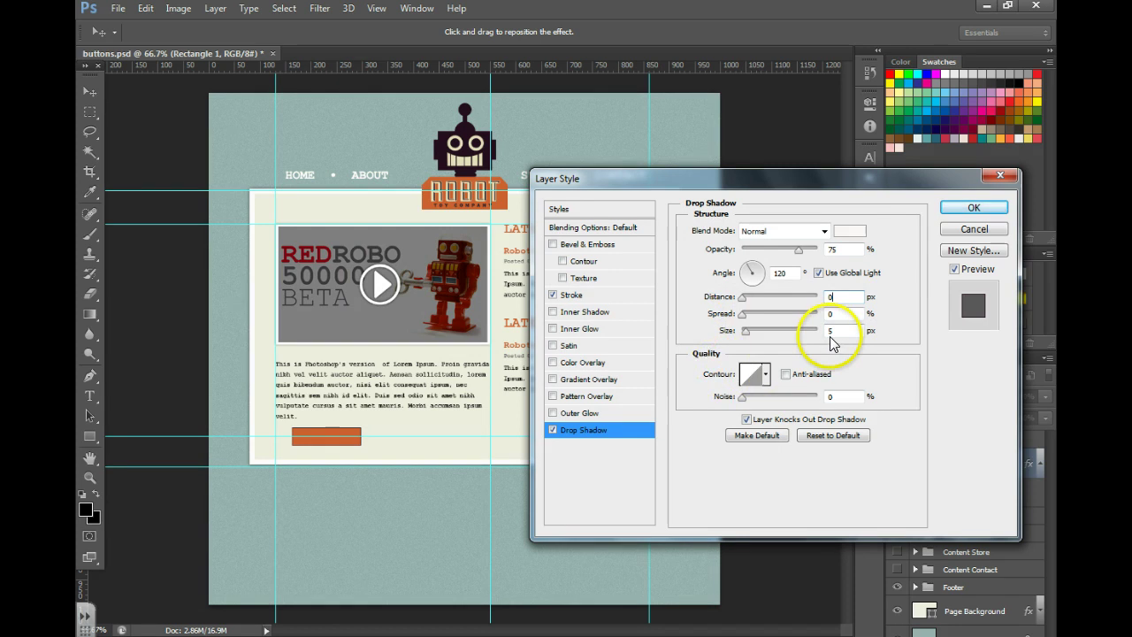
click(773, 330)
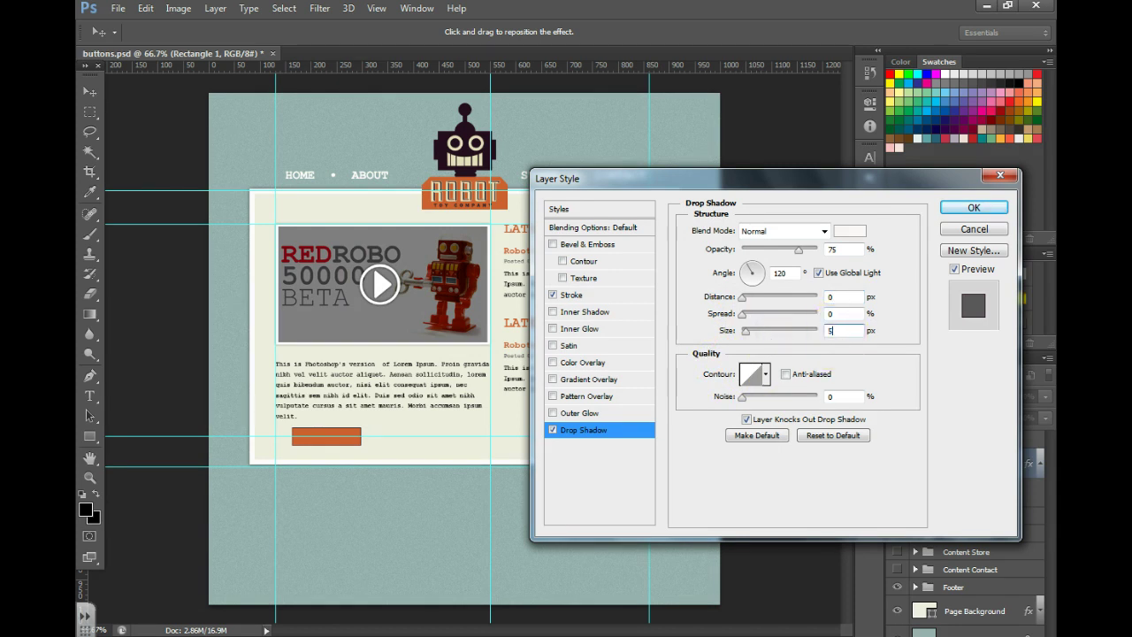
click(972, 207)
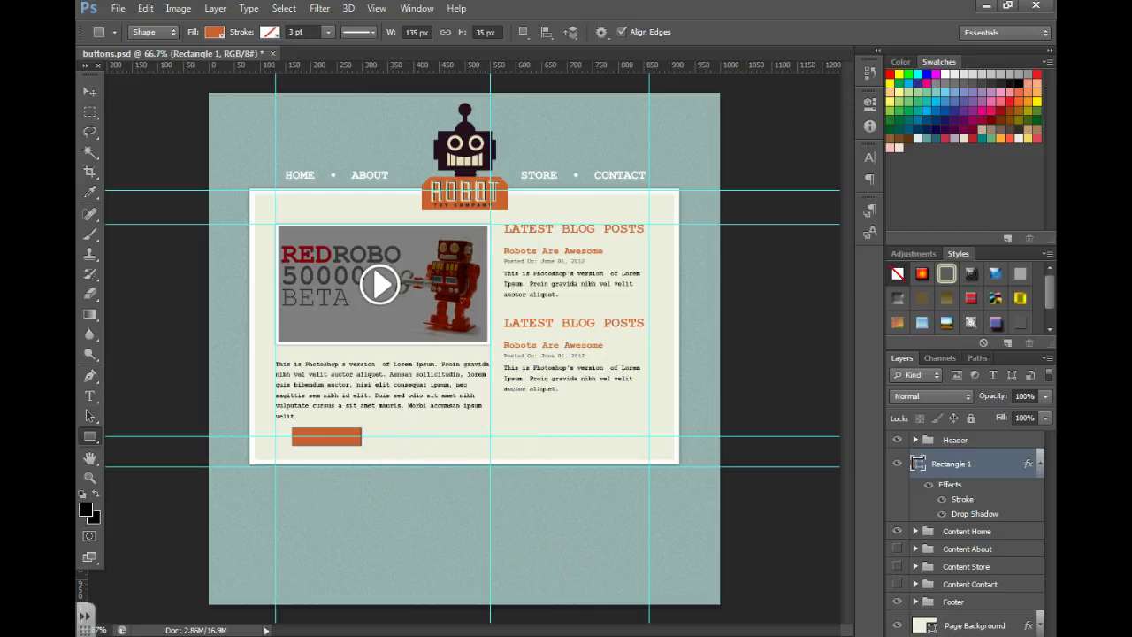
Create a white 'More Info' text layer on the orange rectangle
scroll(342, 385, up, 2)
click(90, 396)
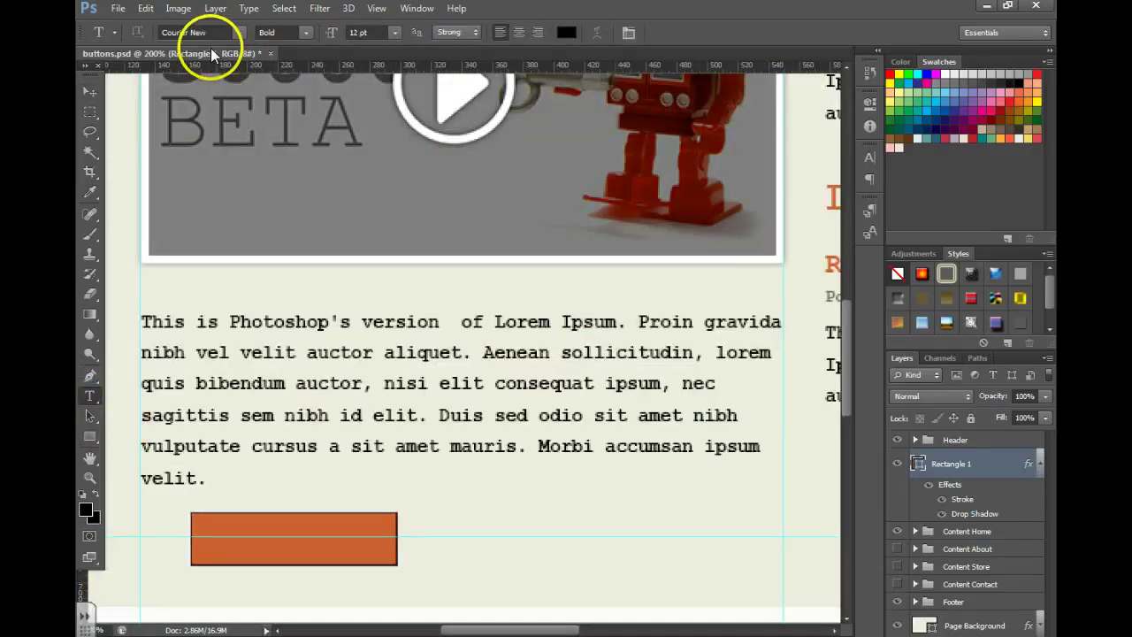
click(566, 32)
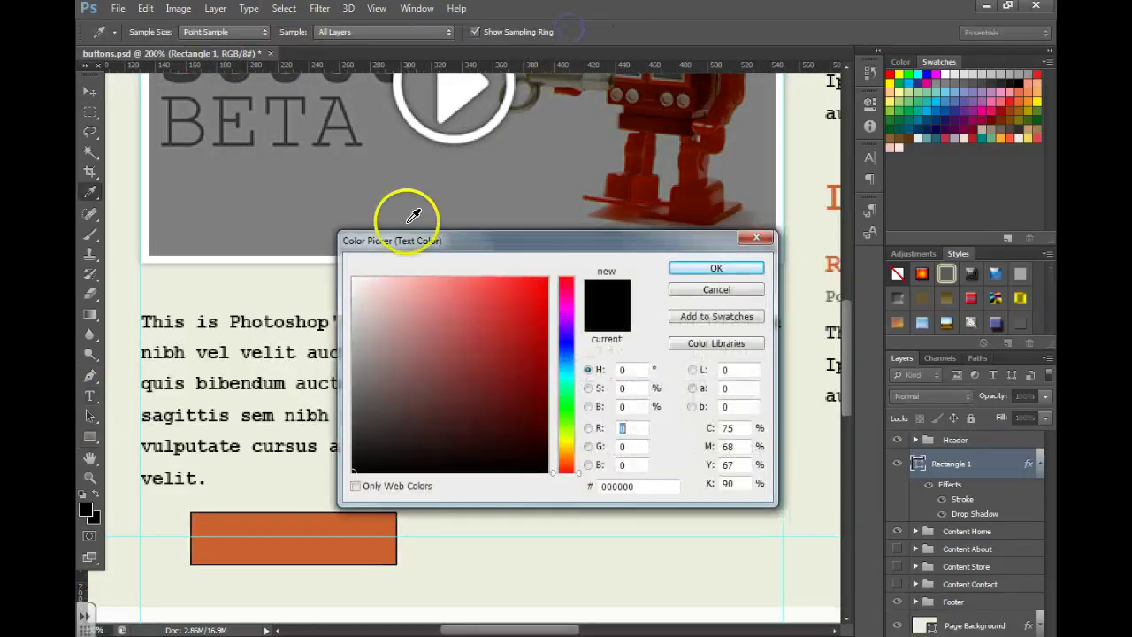
click(355, 280)
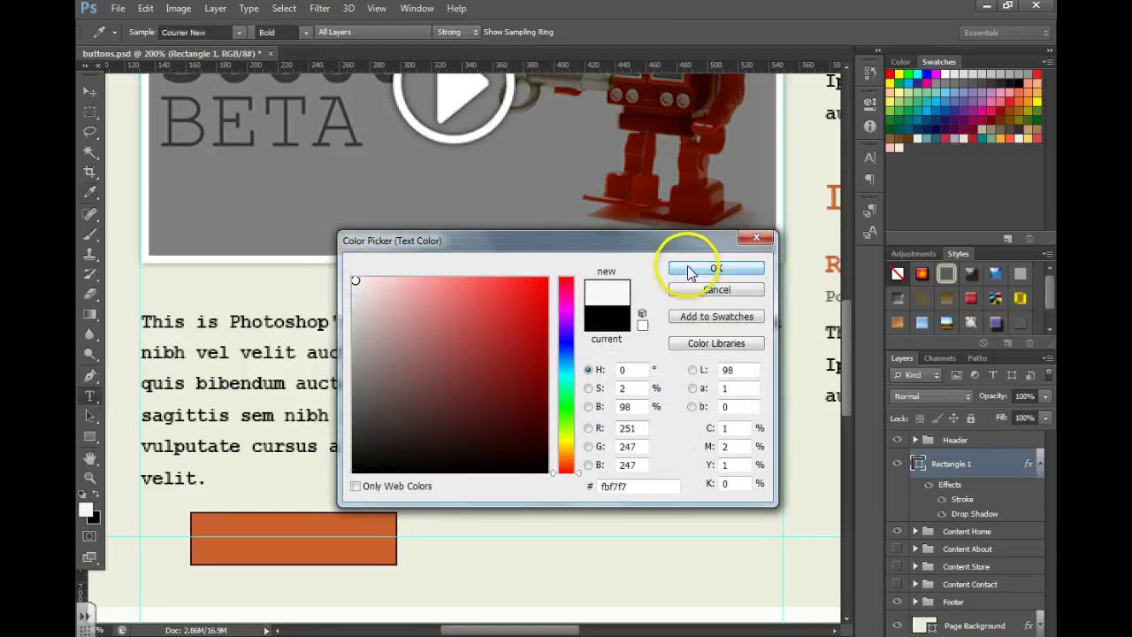
click(698, 268)
click(208, 528)
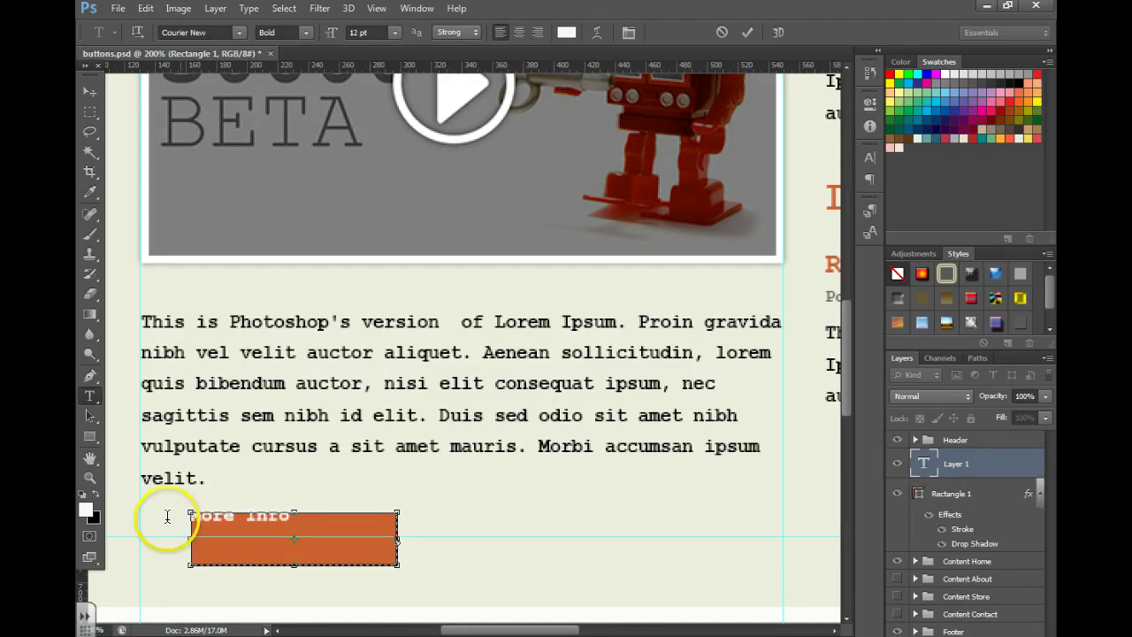
drag(233, 521, 288, 522)
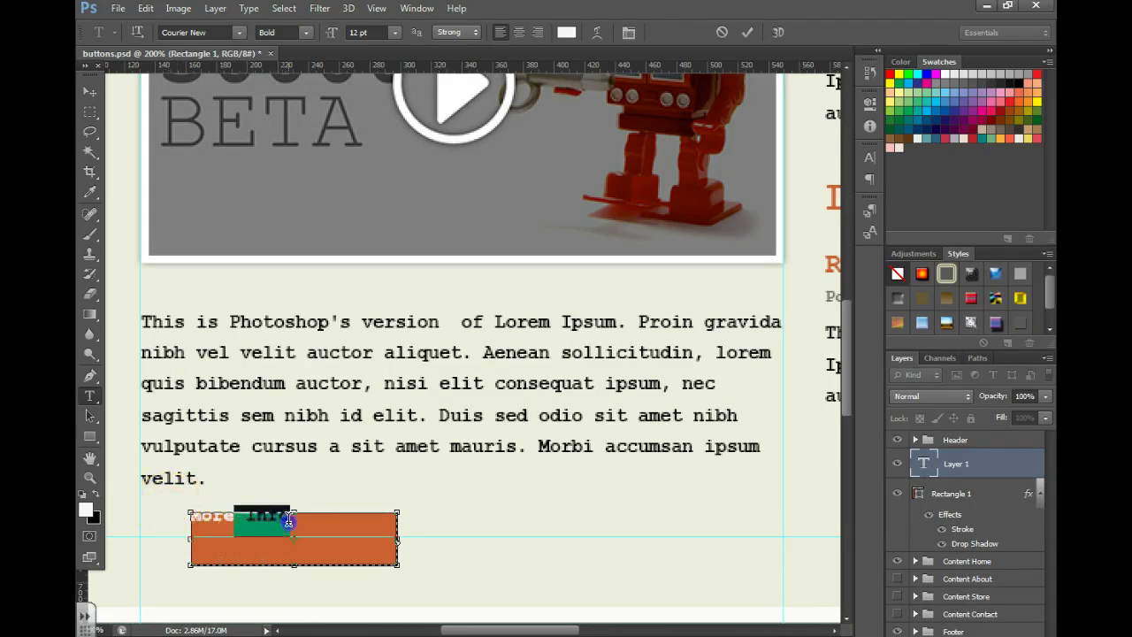
click(89, 91)
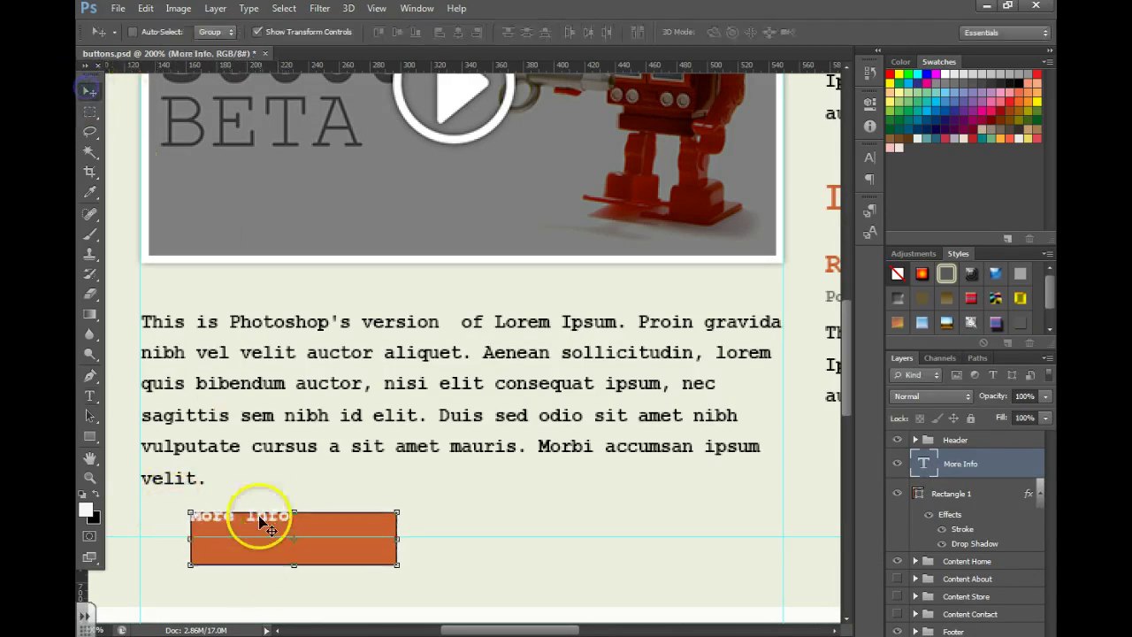
Centre the More Info label on the button, then reselect and commit the text
drag(240, 518, 295, 540)
click(279, 533)
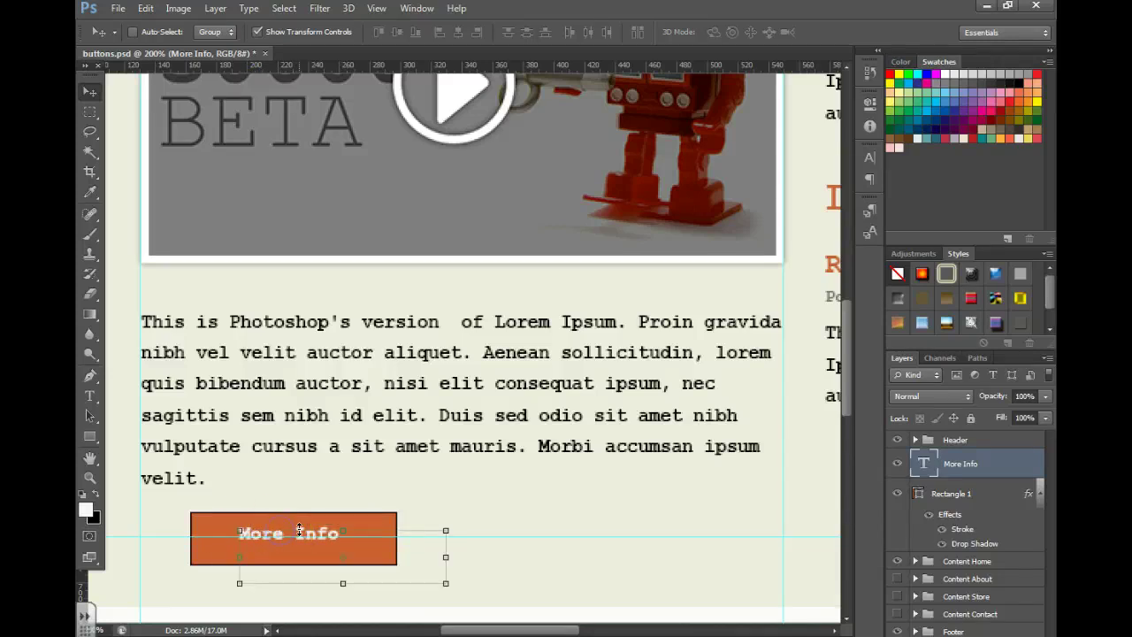
click(90, 395)
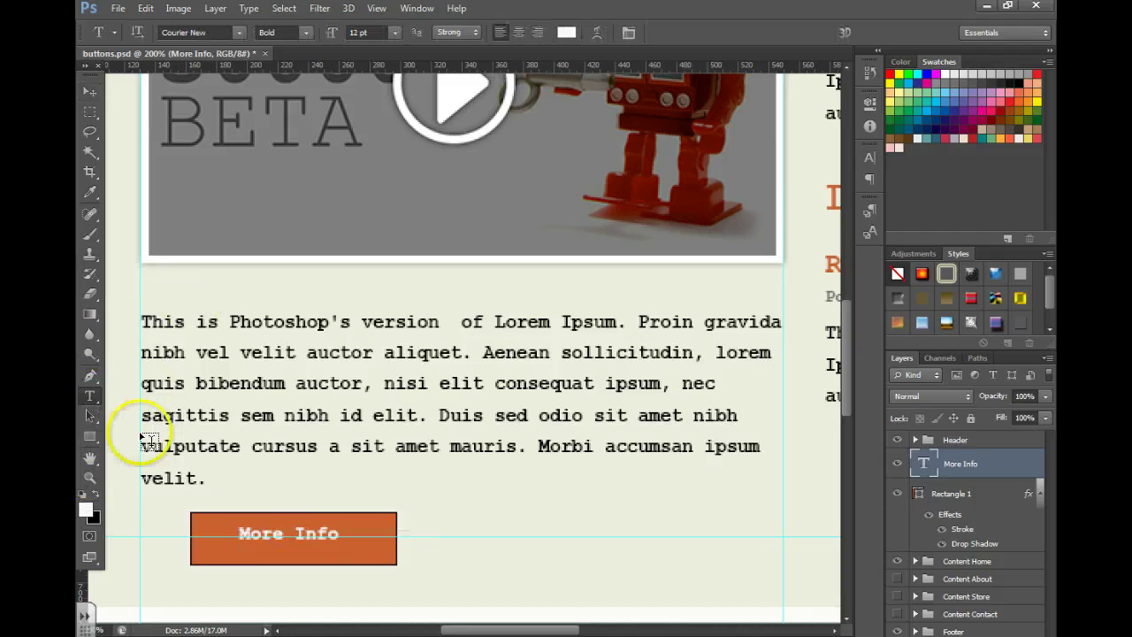
click(276, 543)
triple_click(283, 537)
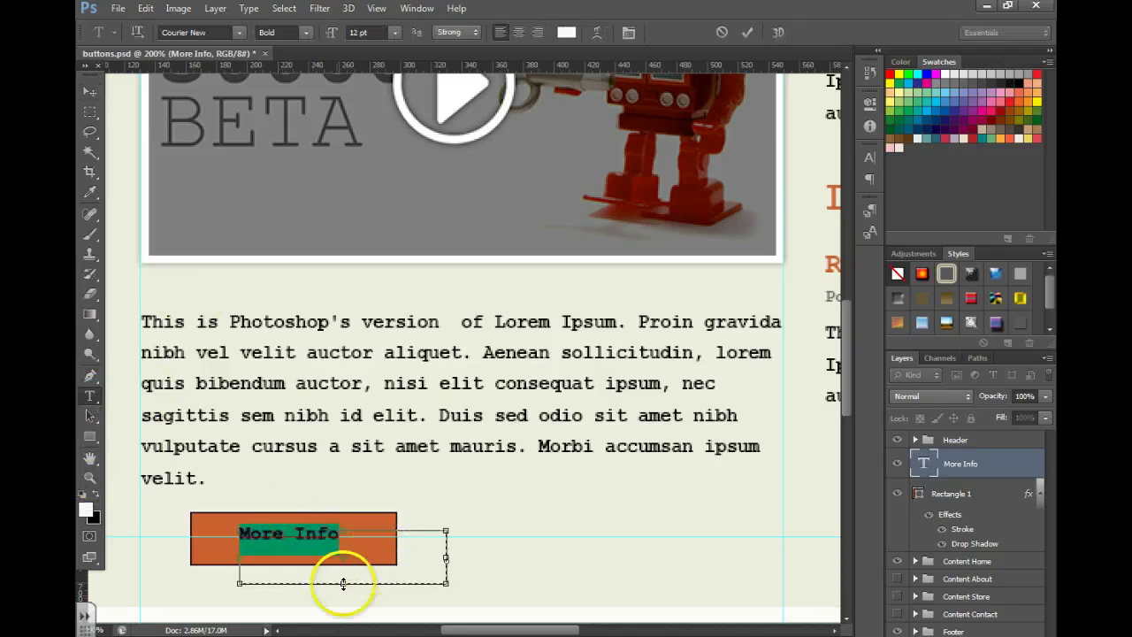
key(ctrl+Return)
Enable a drop shadow on the More Info text layer and adjust its angle
key(v)
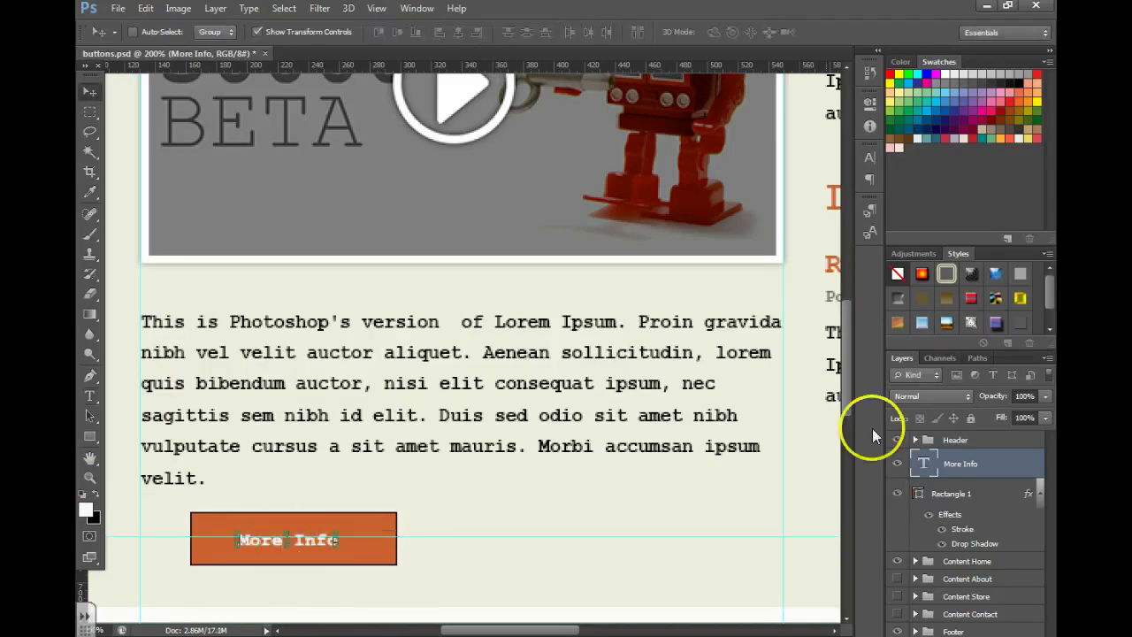
click(1015, 466)
double_click(1015, 466)
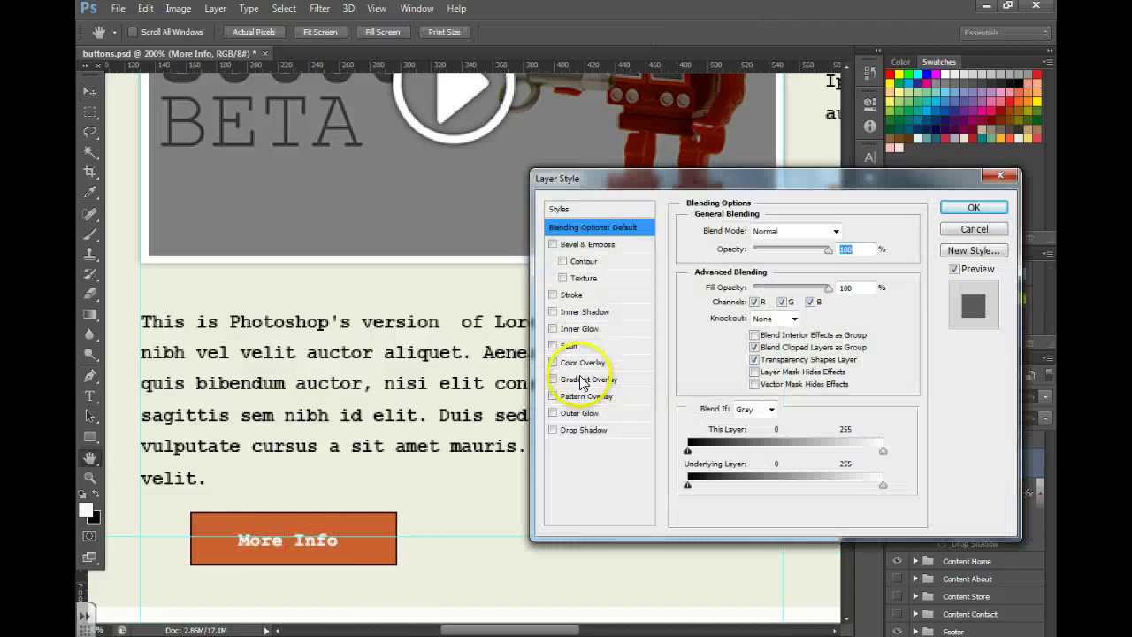
click(588, 431)
click(815, 241)
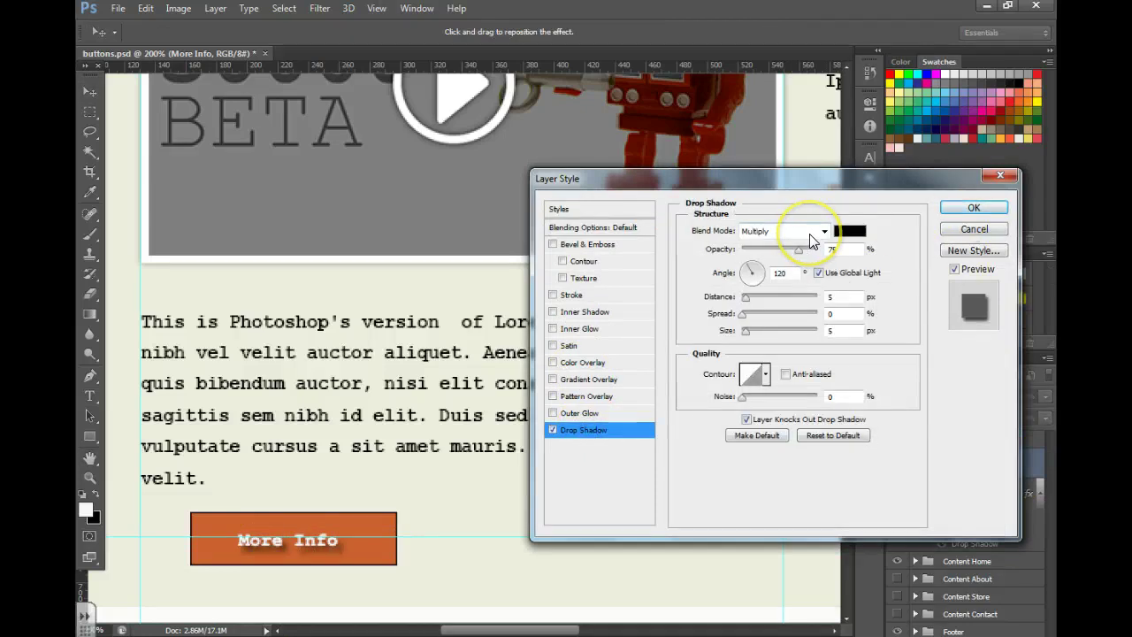
click(809, 235)
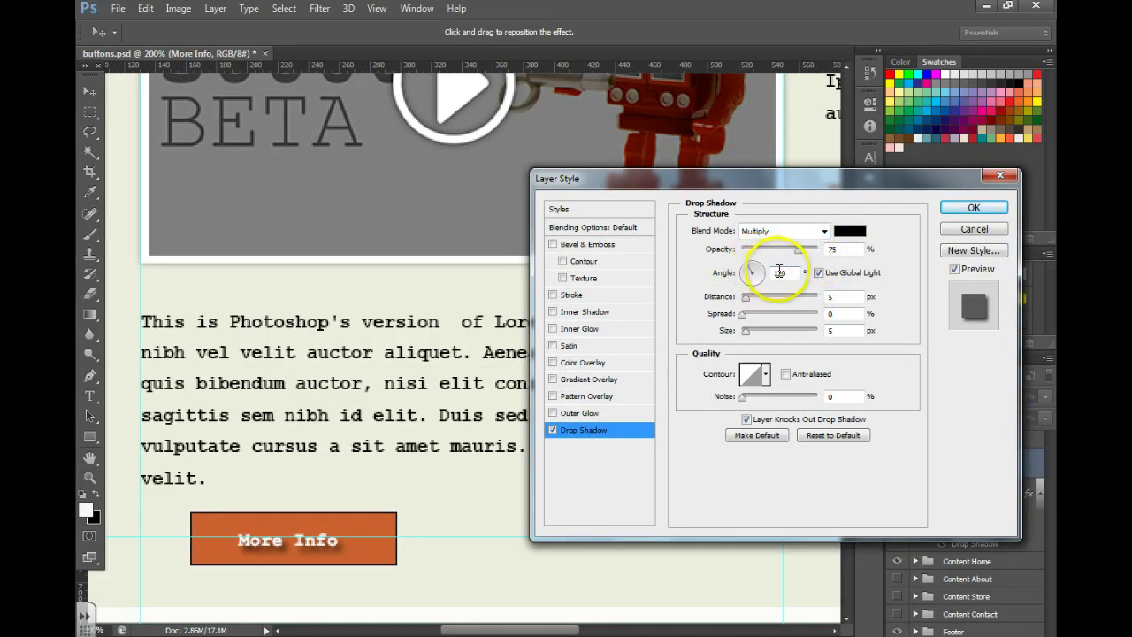
click(748, 273)
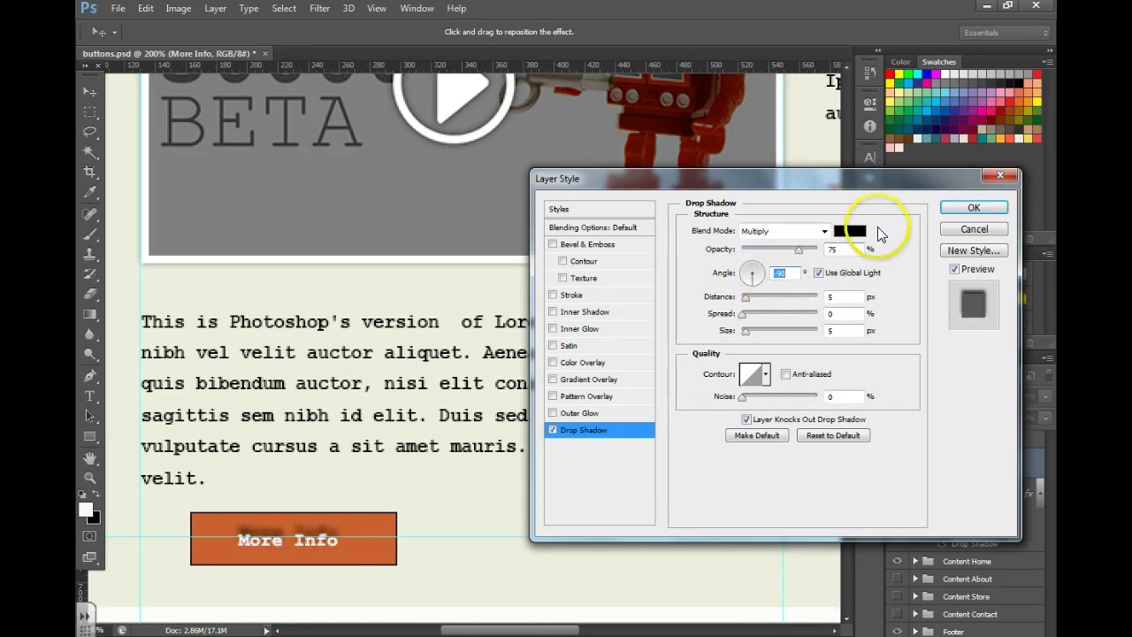
Set the text's shadow to 45% opacity, 1 px distance and 0 px size
click(778, 245)
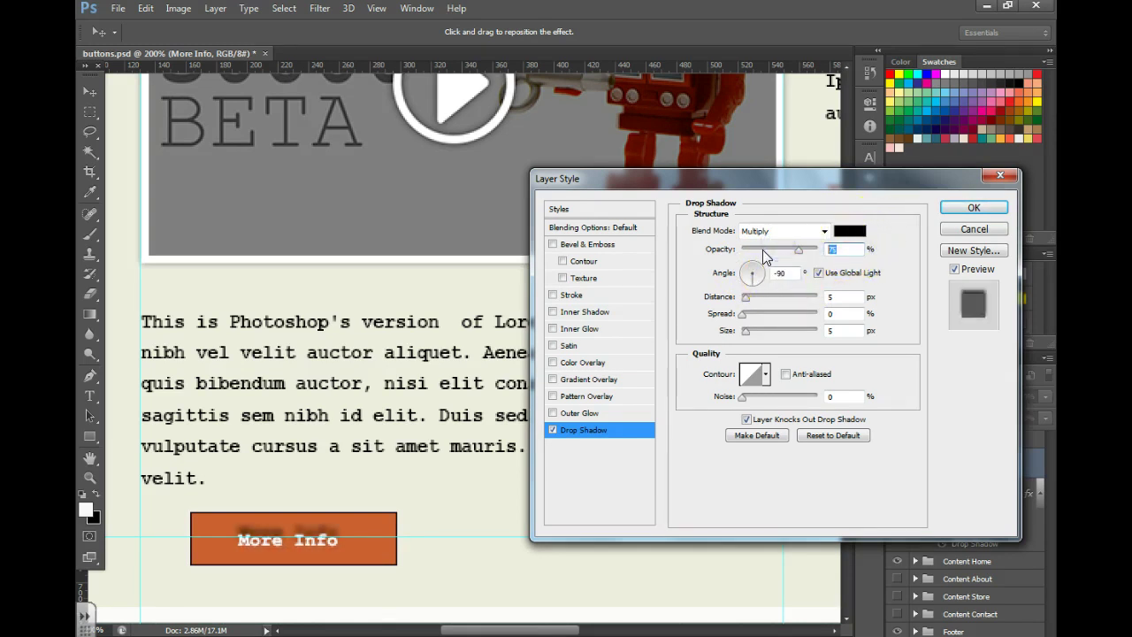
drag(764, 252, 774, 250)
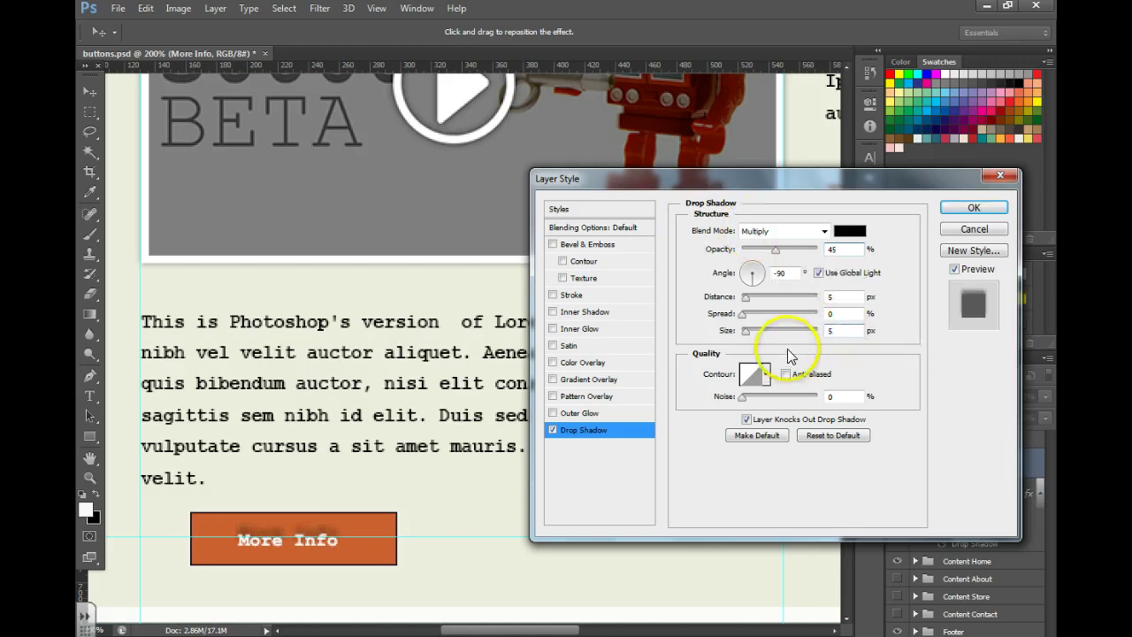
double_click(833, 297)
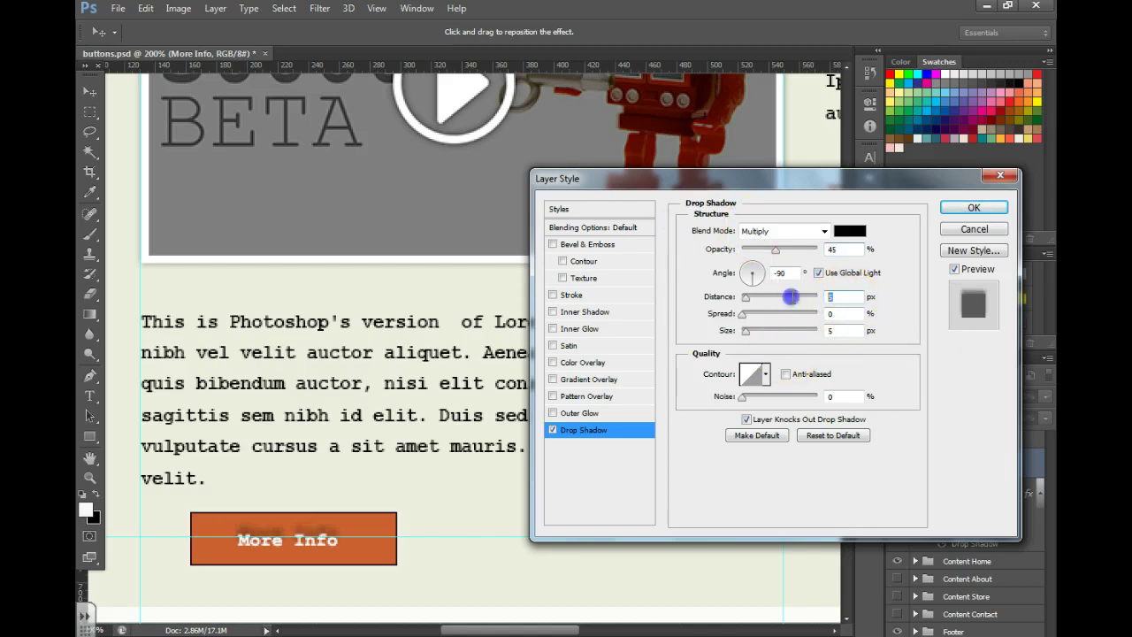
text(1)
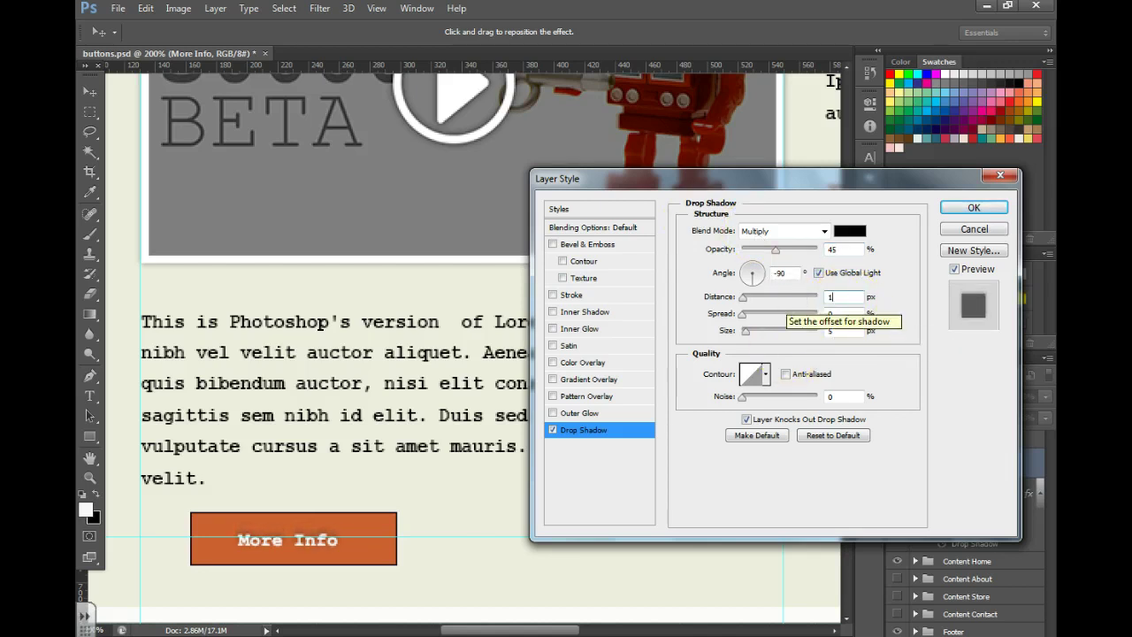
double_click(831, 331)
text(0)
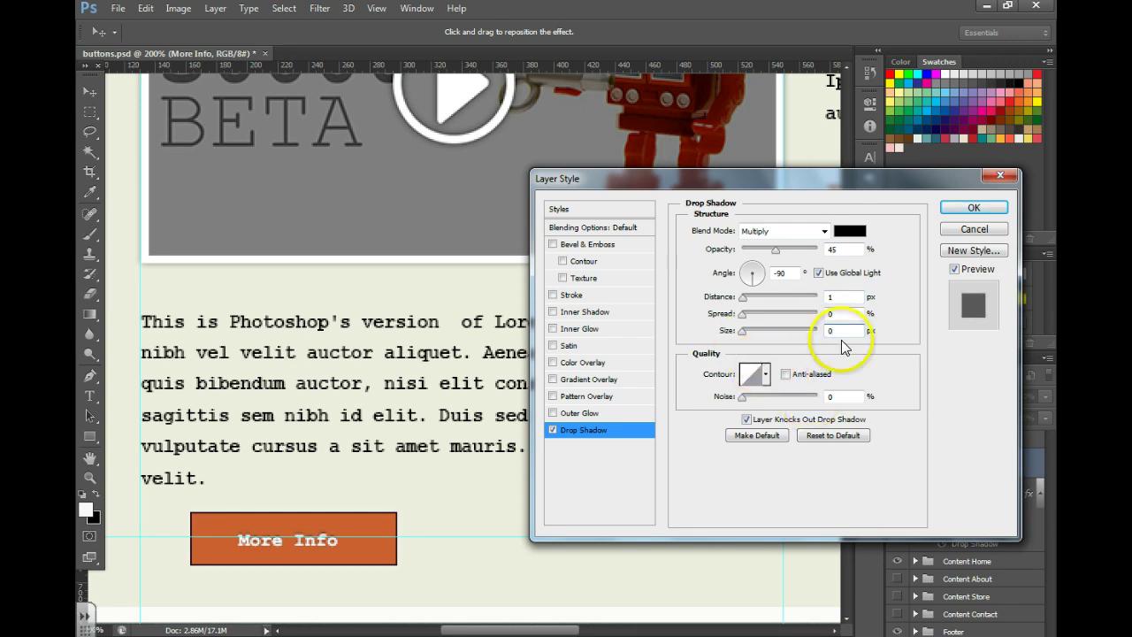
click(976, 209)
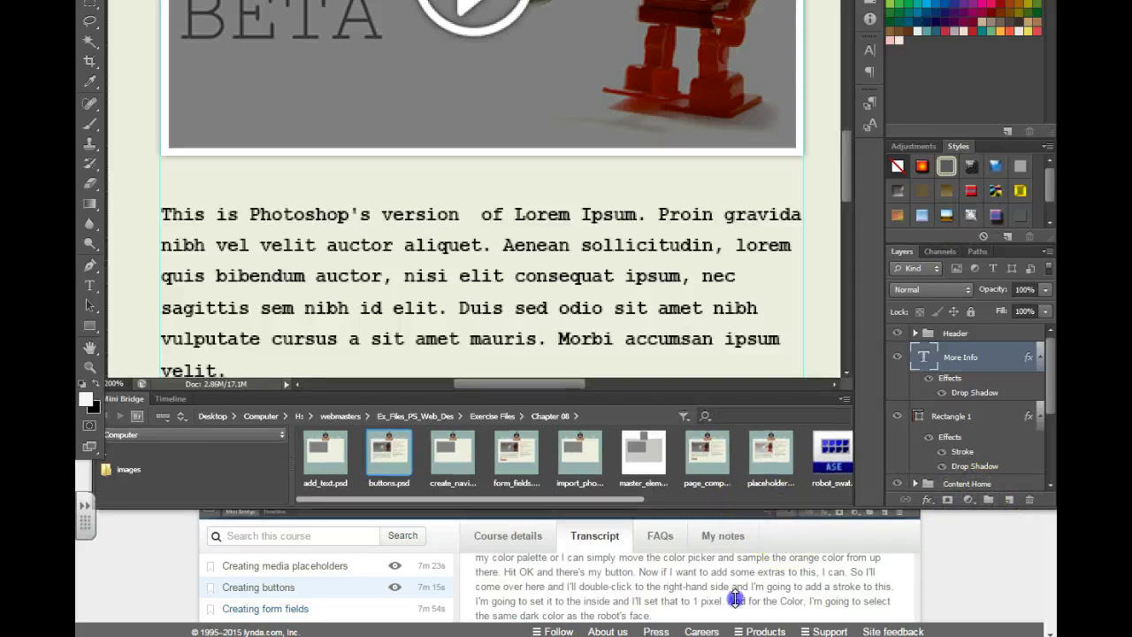
Group Rectangle 1 and More Info as 'Button', stack the rectangle on top, and collapse it
drag(732, 511, 731, 619)
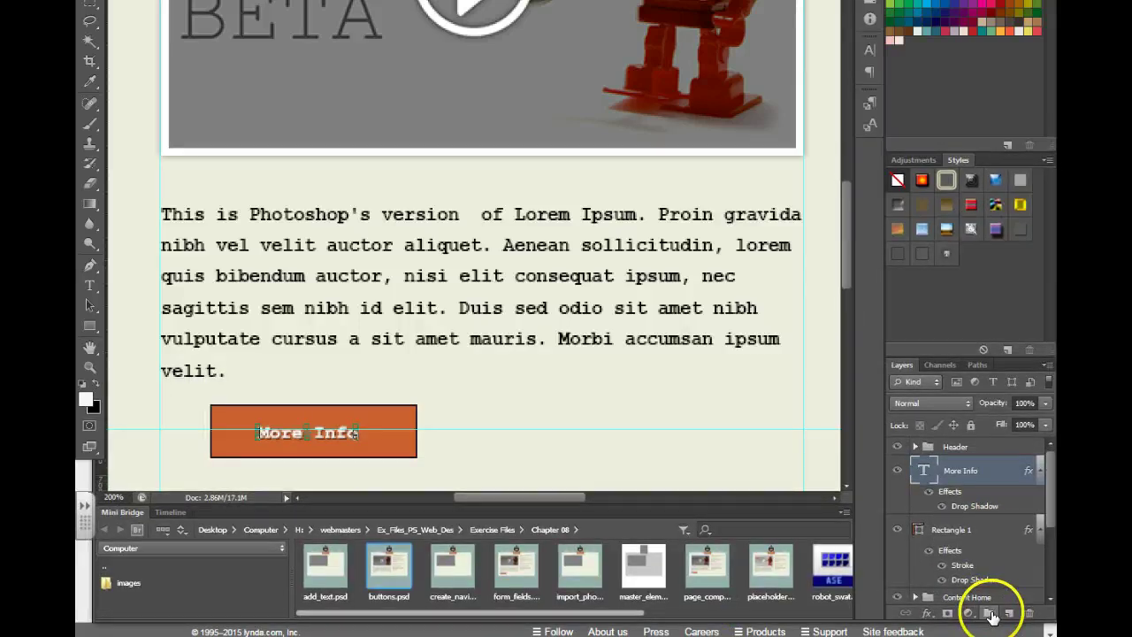
click(991, 615)
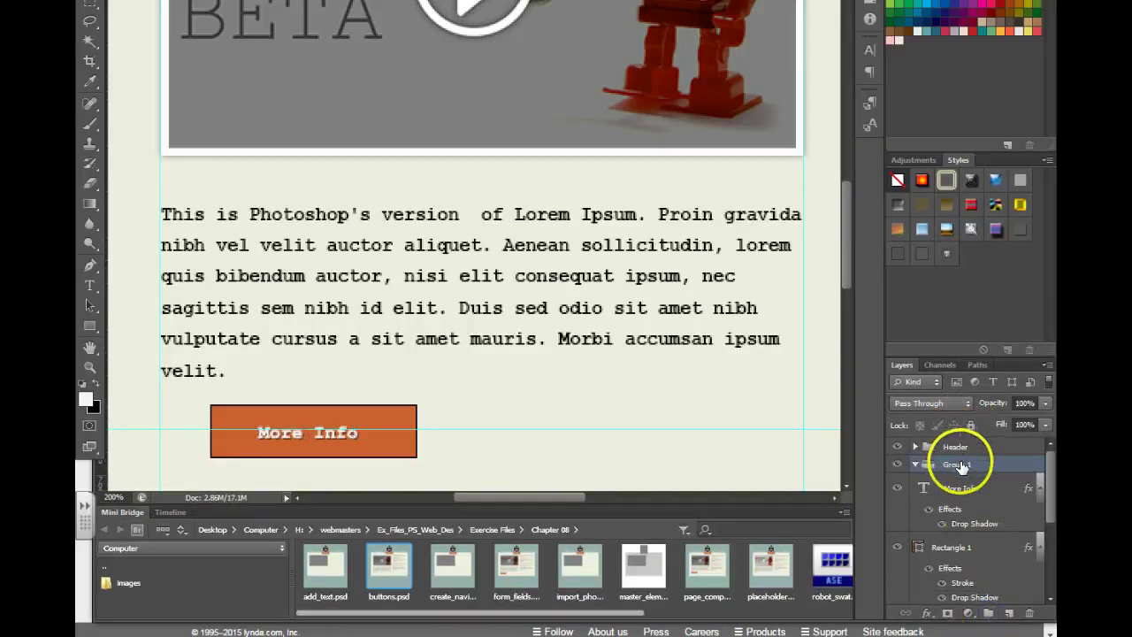
double_click(956, 465)
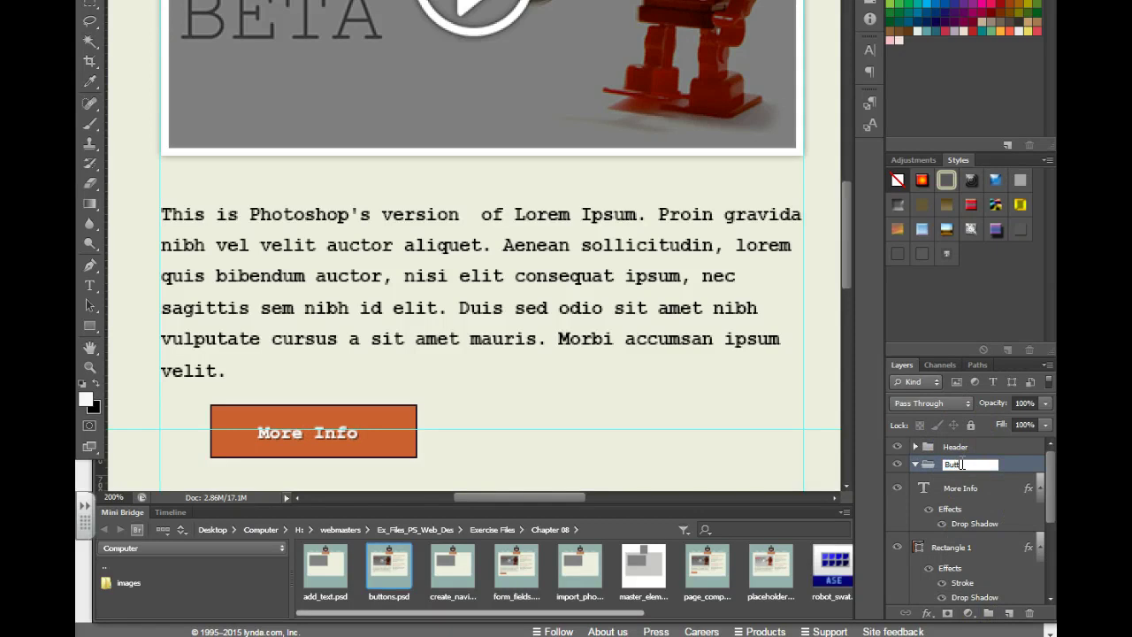
click(972, 488)
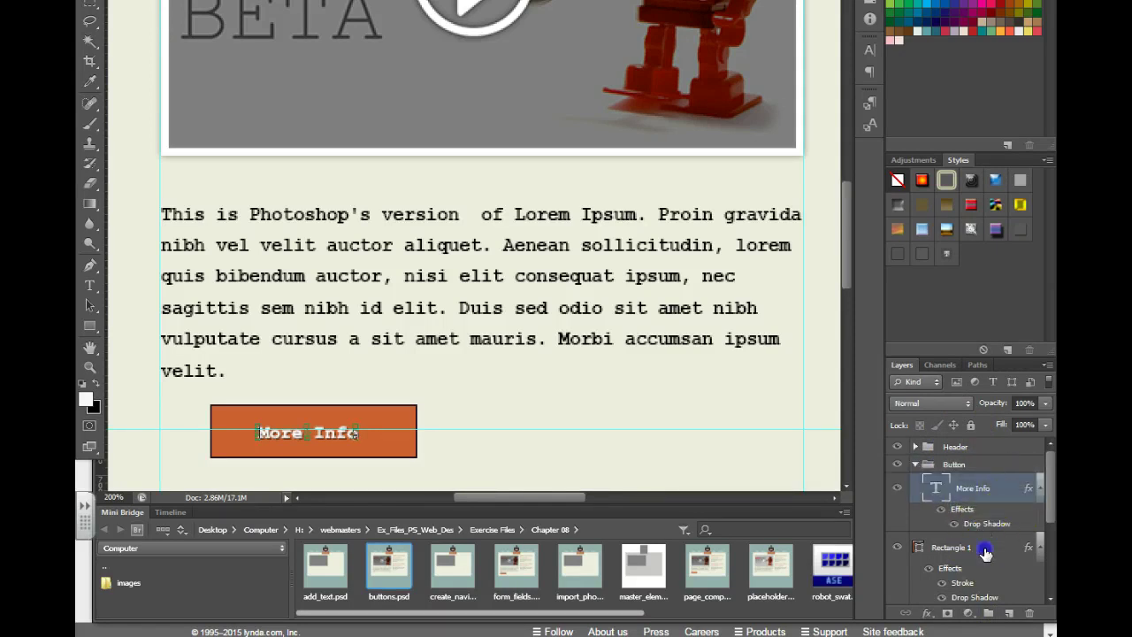
drag(986, 550, 973, 493)
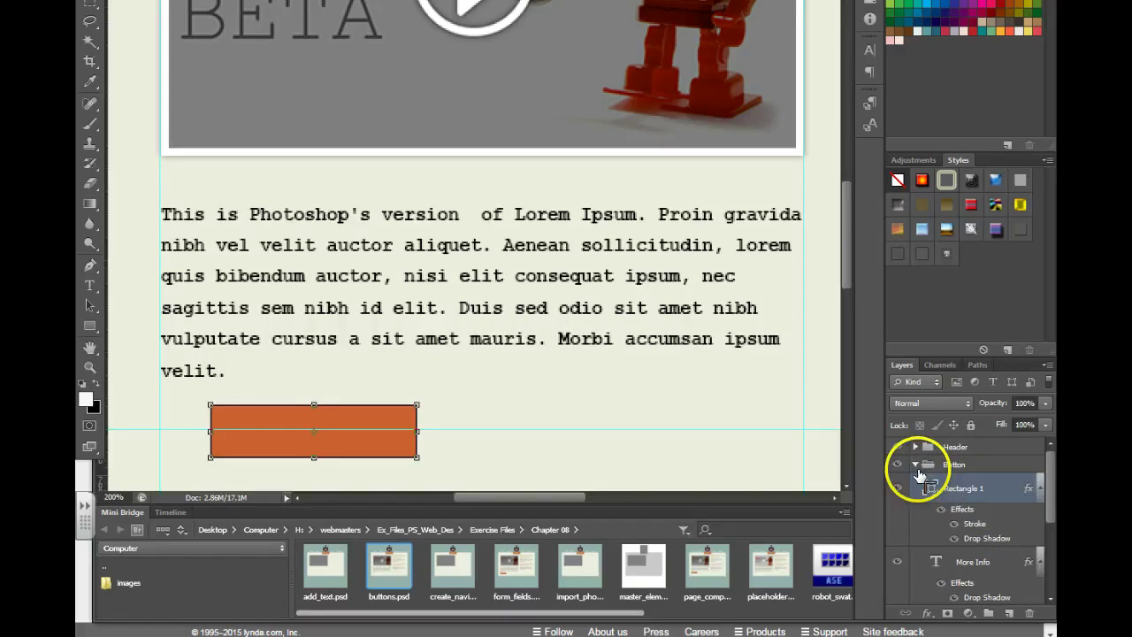
click(915, 465)
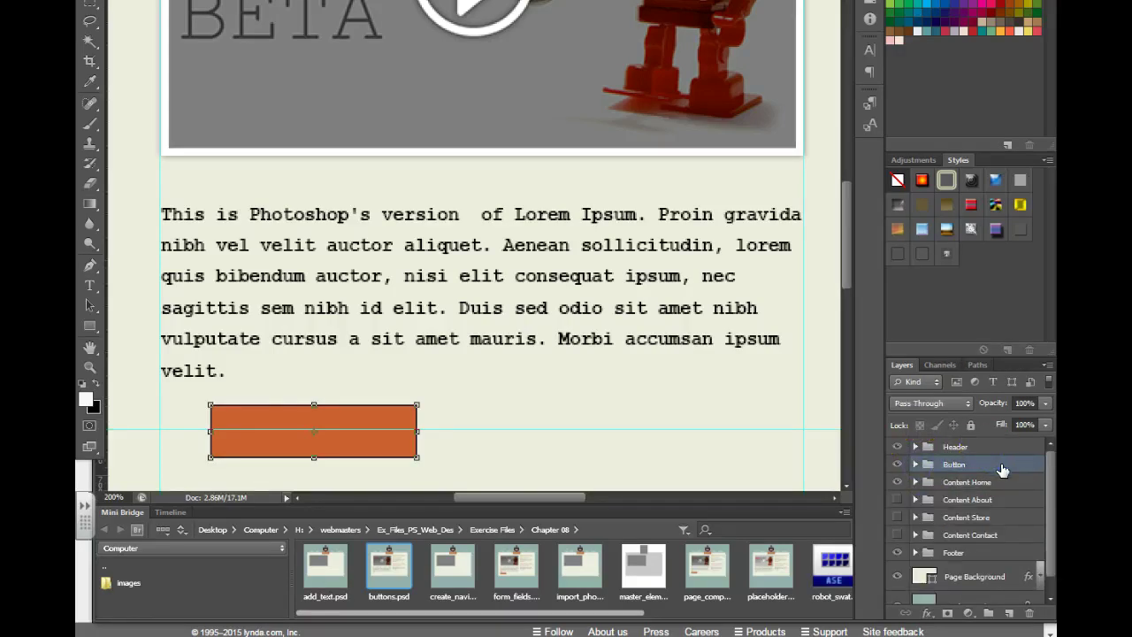
Duplicate the Button group and move the copy into a page content folder
key(ctrl+j)
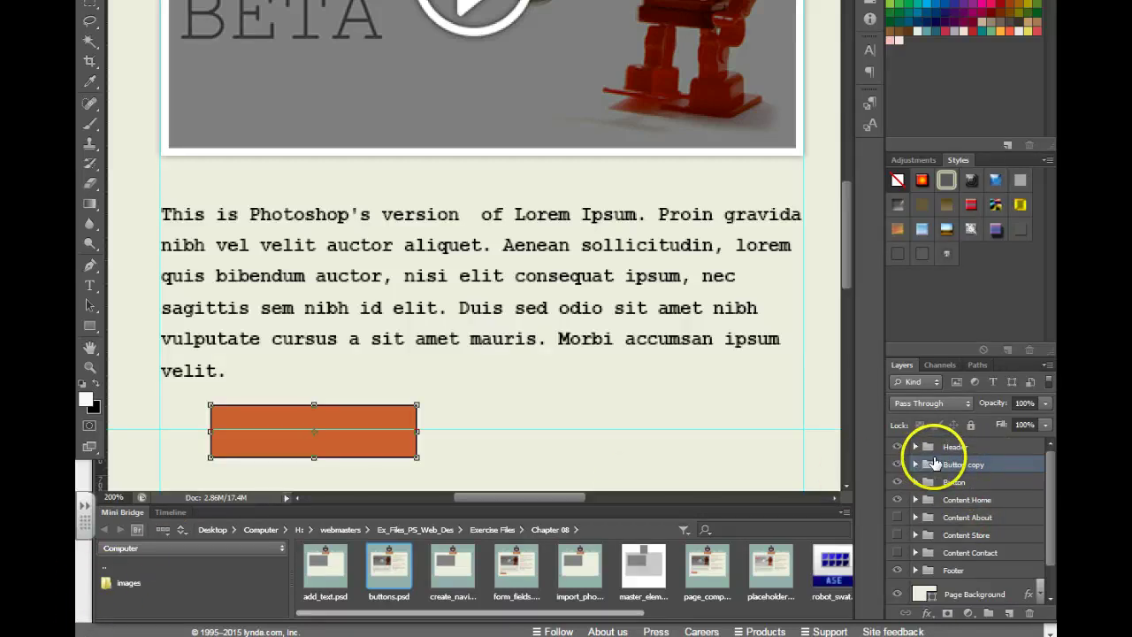
mouse_move(967, 515)
mouse_down()
mouse_move(968, 527)
mouse_move(977, 500)
mouse_up()
click(962, 466)
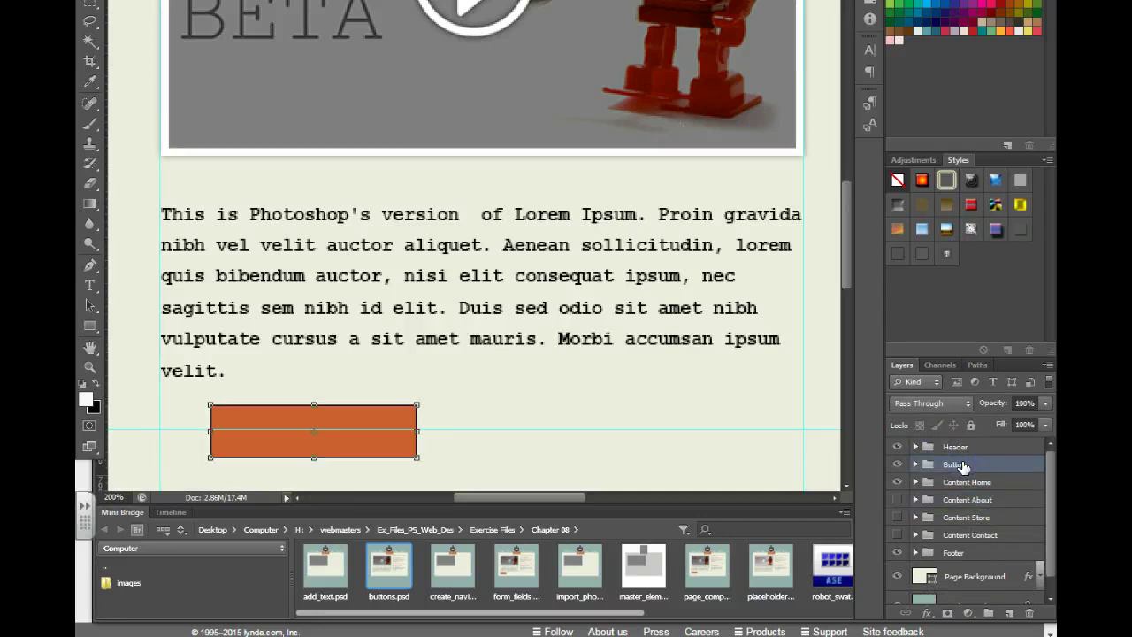
Make a second Button copy and move it into the Content About folder
key(ctrl+j)
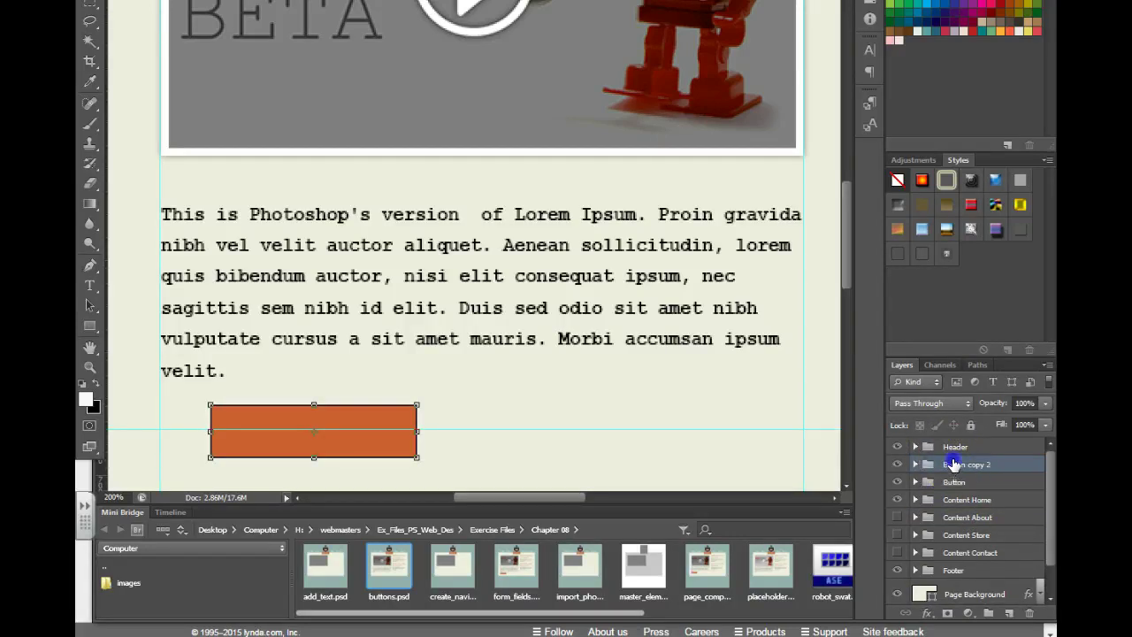
drag(953, 464, 968, 518)
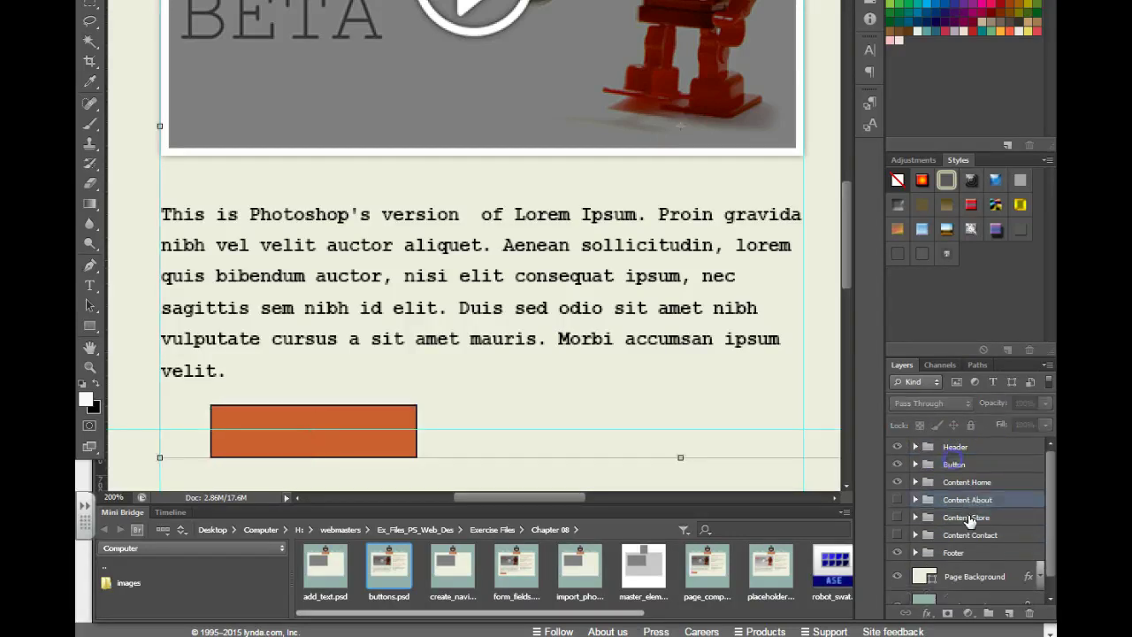
click(971, 466)
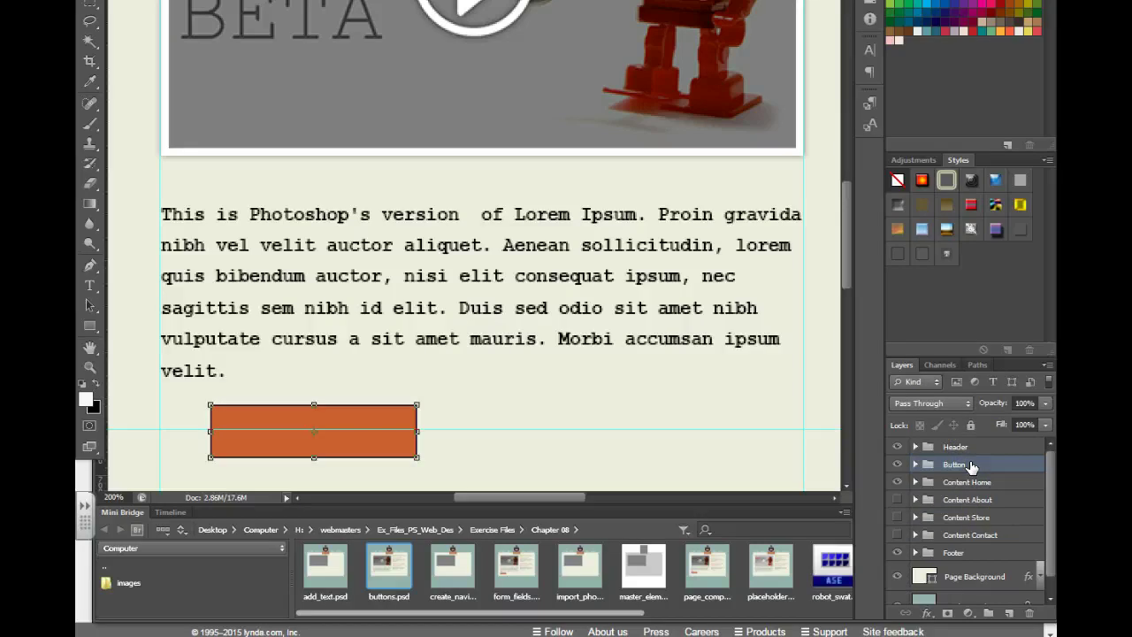